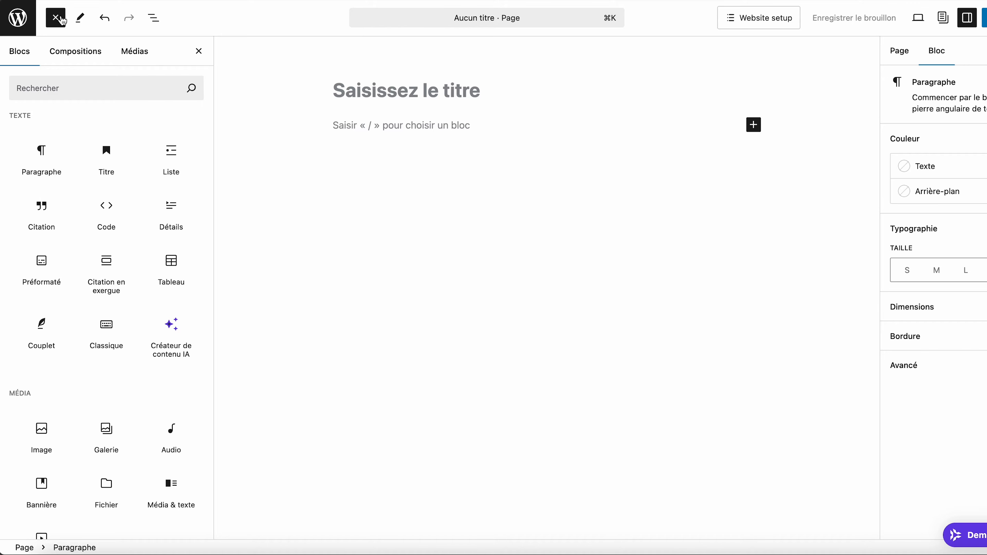
Add a Titre block to the empty page with the text "Test de titre" and start a new block below it.
{"action": "left_click", "coordinate": [107, 157]}
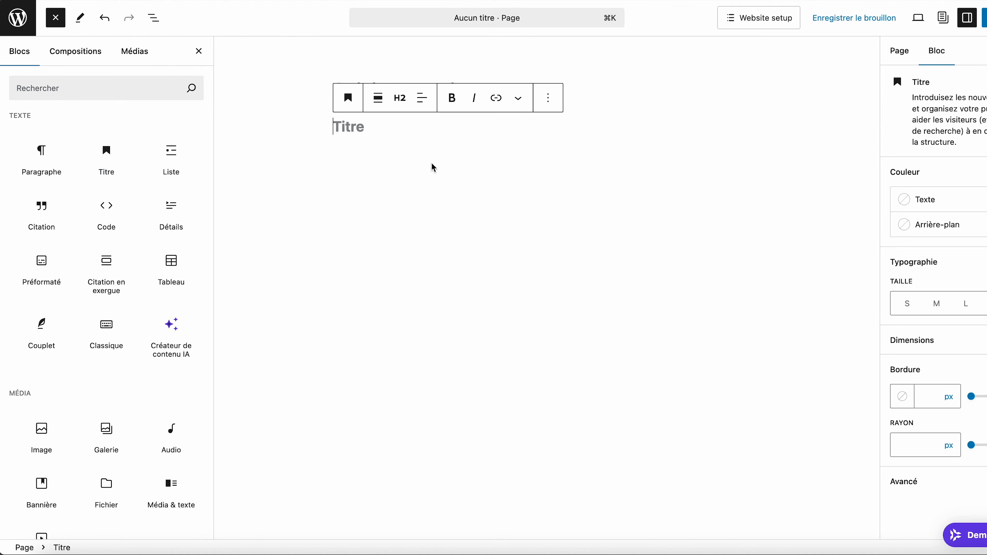
{"action": "type", "text": "Test de titre"}
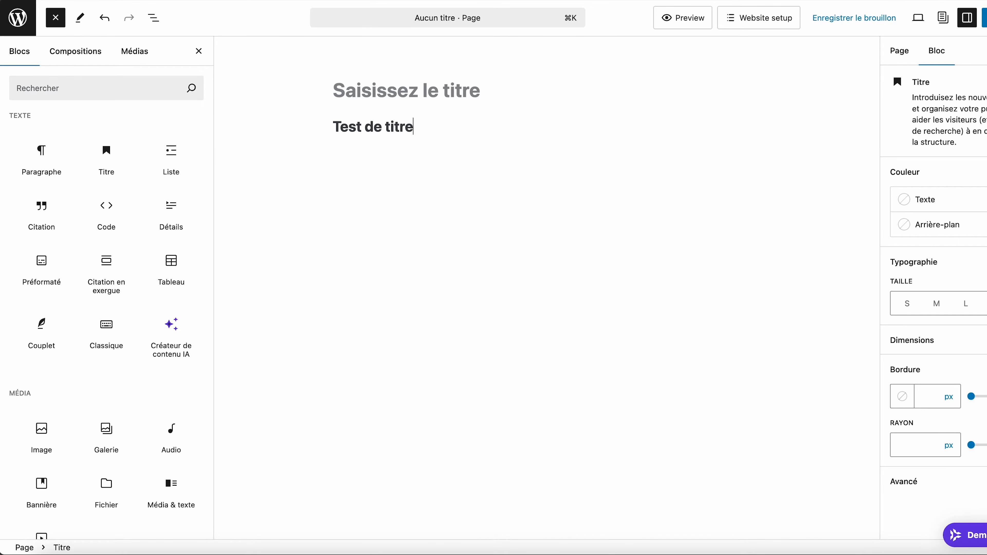
{"action": "key", "text": "Return"}
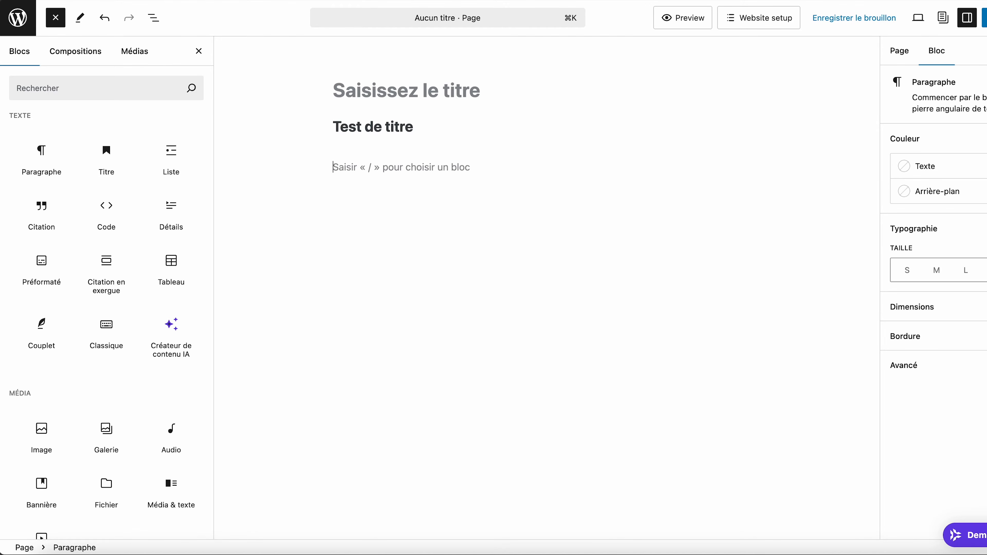
Turn the new block below "Test de titre" into an empty Titre block and set its level to H4.
{"action": "type", "text": "/Titre"}
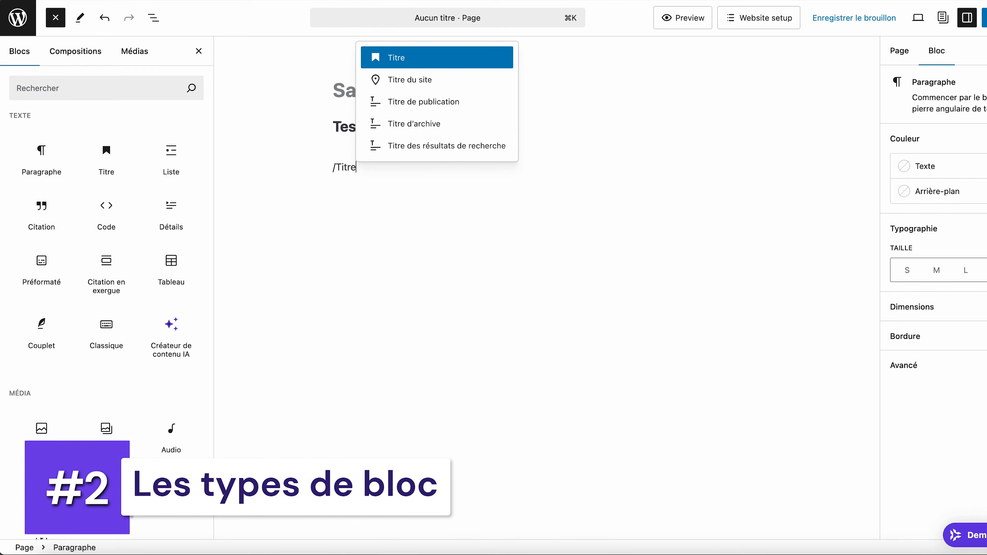
{"action": "key", "text": "Return"}
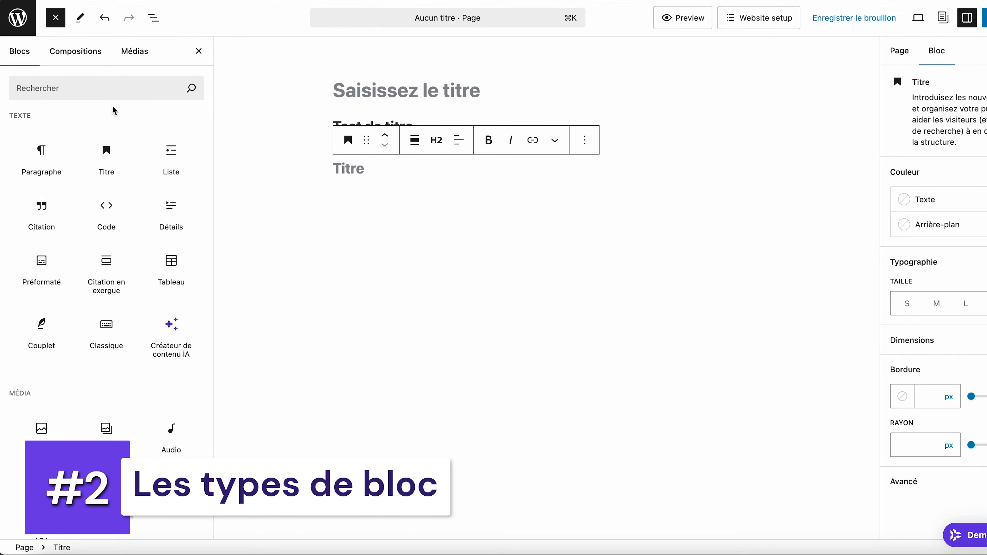
{"action": "mouse_move", "coordinate": [109, 157]}
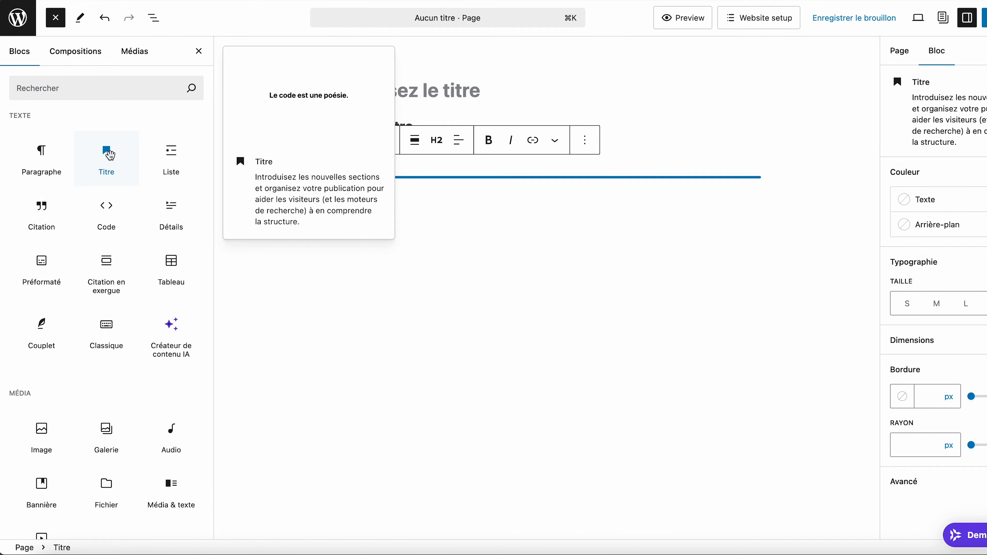
{"action": "left_click", "coordinate": [105, 163]}
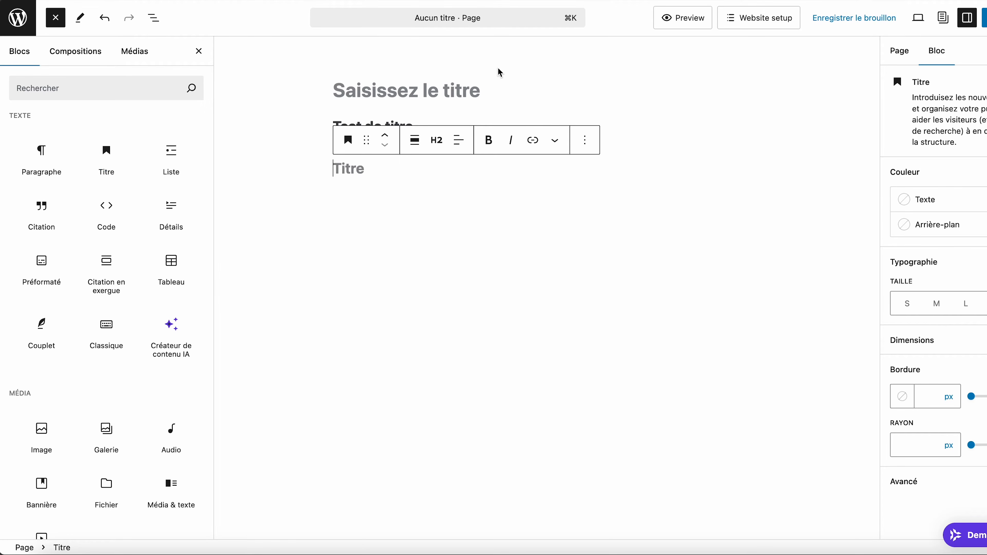
{"action": "left_click", "coordinate": [436, 145]}
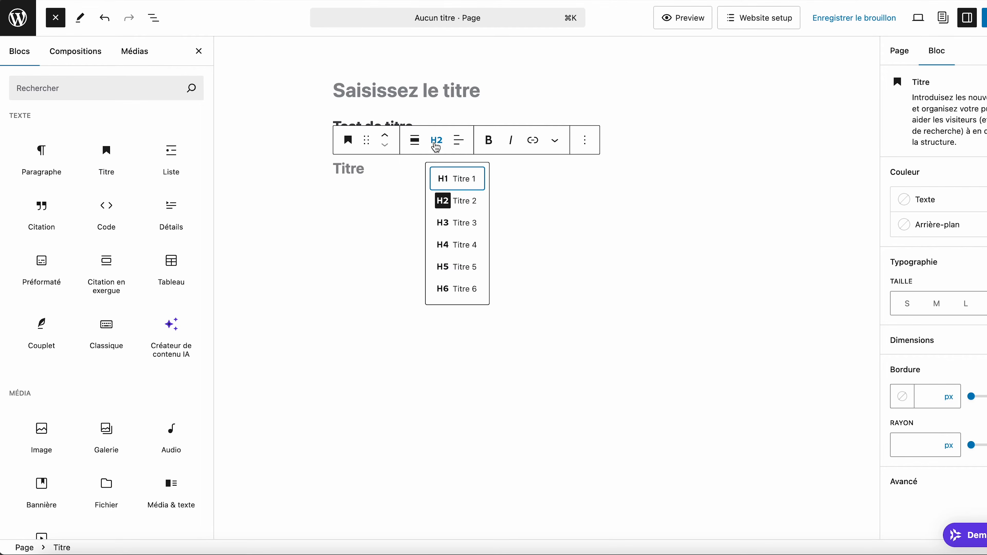
{"action": "left_click", "coordinate": [451, 245]}
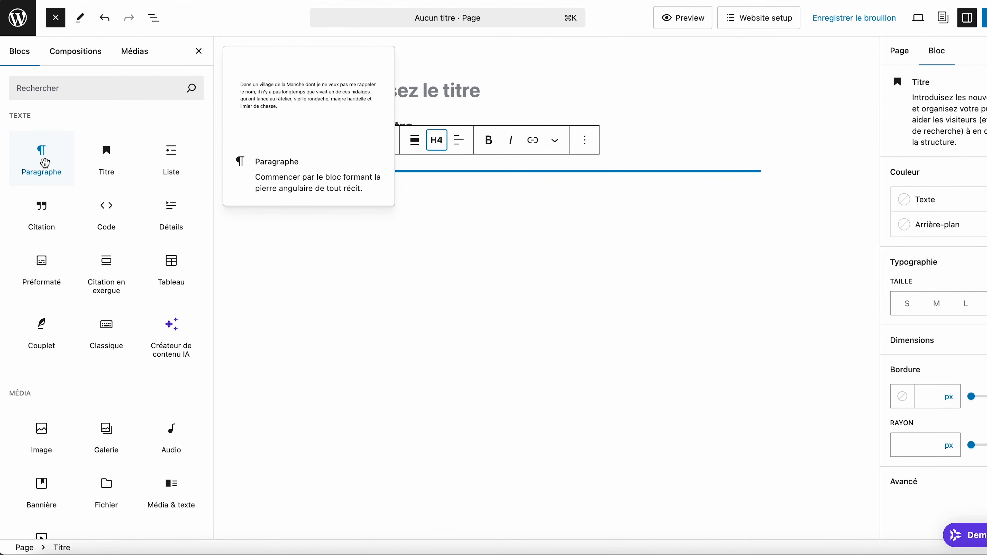
Generate text with a Créateur de contenu IA block, using the prompt "Rédige un paragraphe sur la fabrication d'un croissant en France." and the Fiable voice.
{"action": "left_click", "coordinate": [171, 324]}
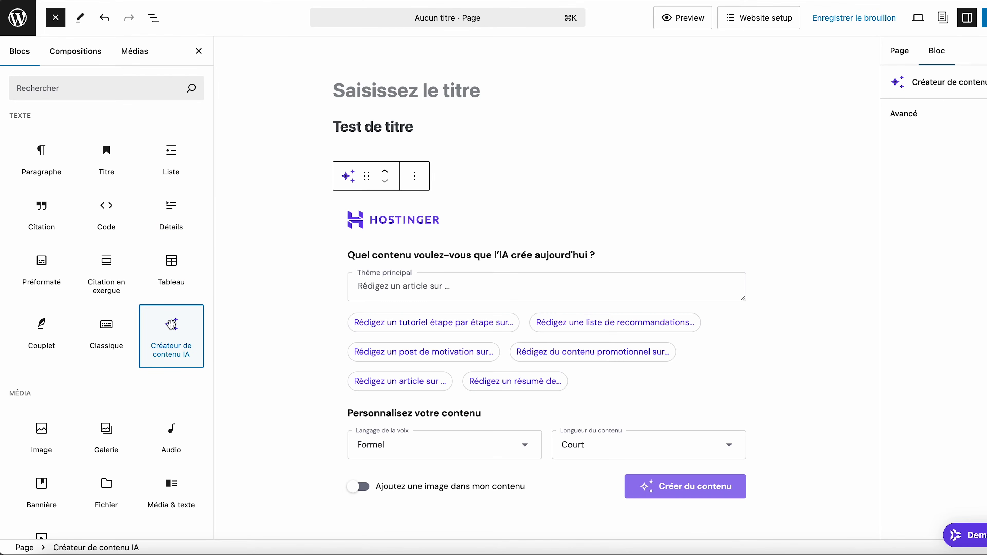
{"action": "left_click", "coordinate": [398, 287]}
{"action": "type", "text": "Rédige un paragraphe sur la fabr"}
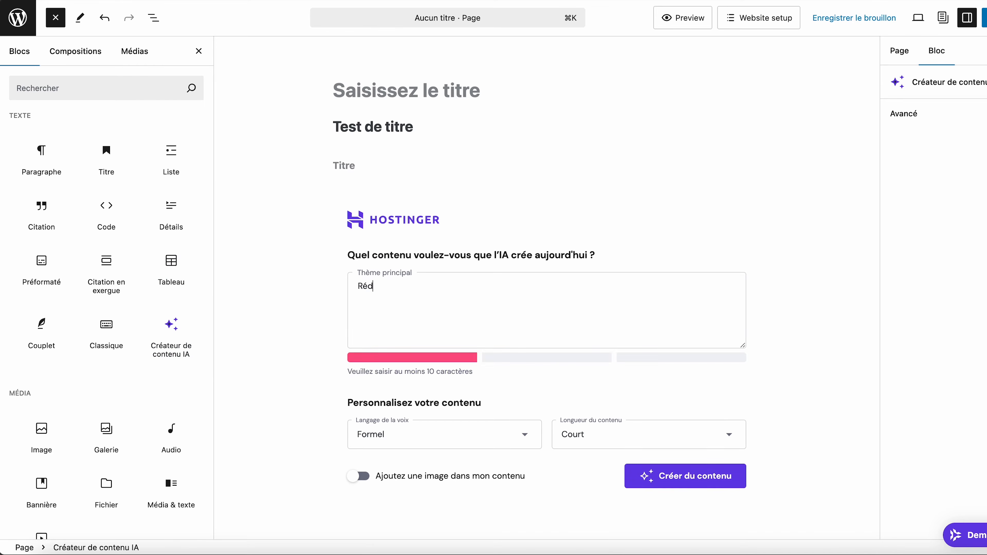
{"action": "type", "text": "ication d'un croissant en France."}
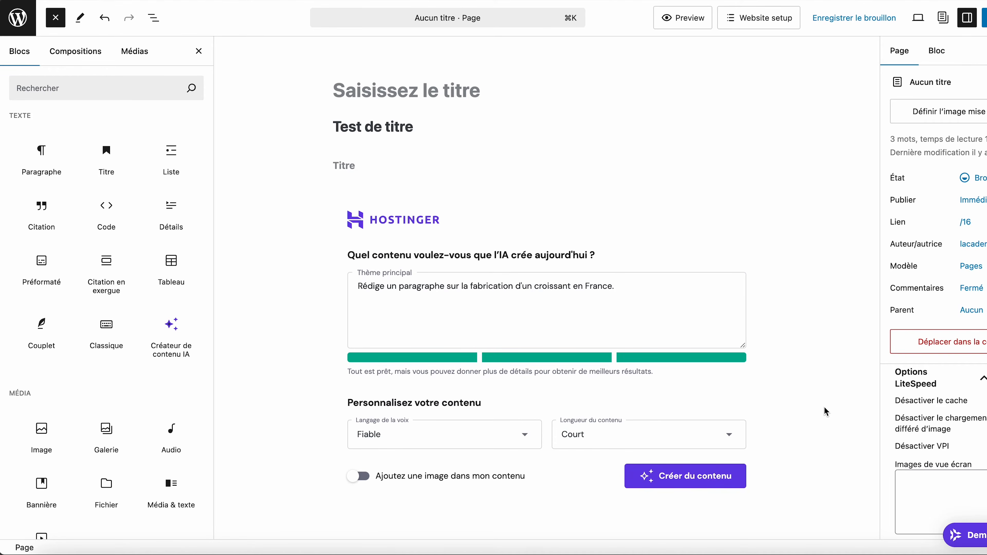
{"action": "left_click", "coordinate": [698, 475]}
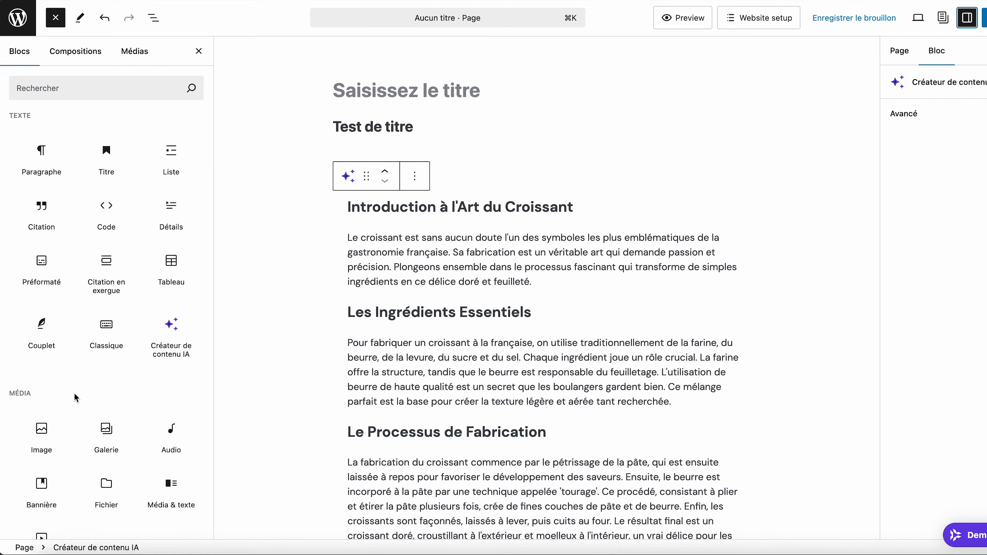
Insert an empty Image block between the H4 heading and the generated croissant article.
{"action": "scroll", "coordinate": [75, 398], "scroll_direction": "down", "scroll_amount": 5}
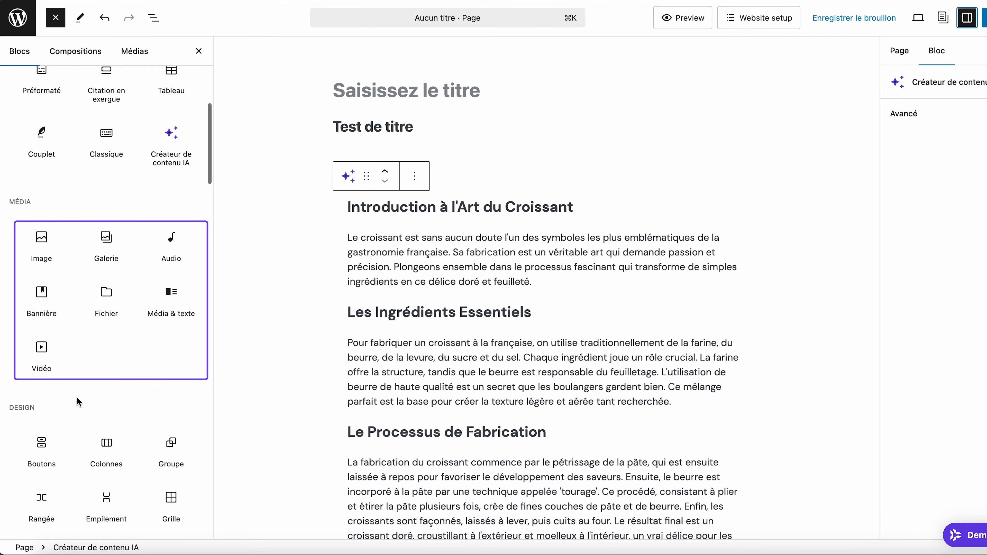
{"action": "left_click_drag", "start_coordinate": [42, 238], "coordinate": [469, 249]}
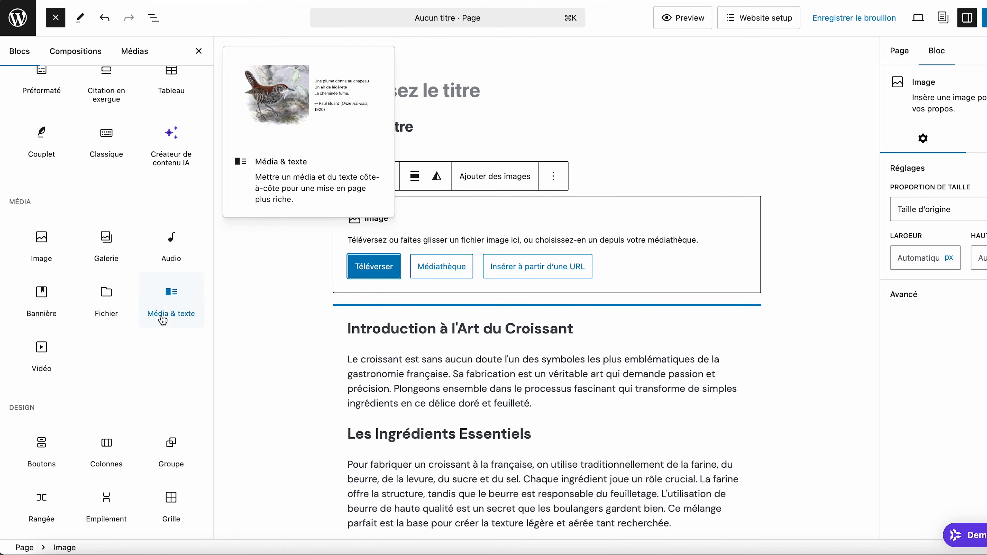
Try out a Média & texte block between the Image block and the croissant article, and delete it.
{"action": "left_click_drag", "start_coordinate": [167, 318], "coordinate": [508, 310]}
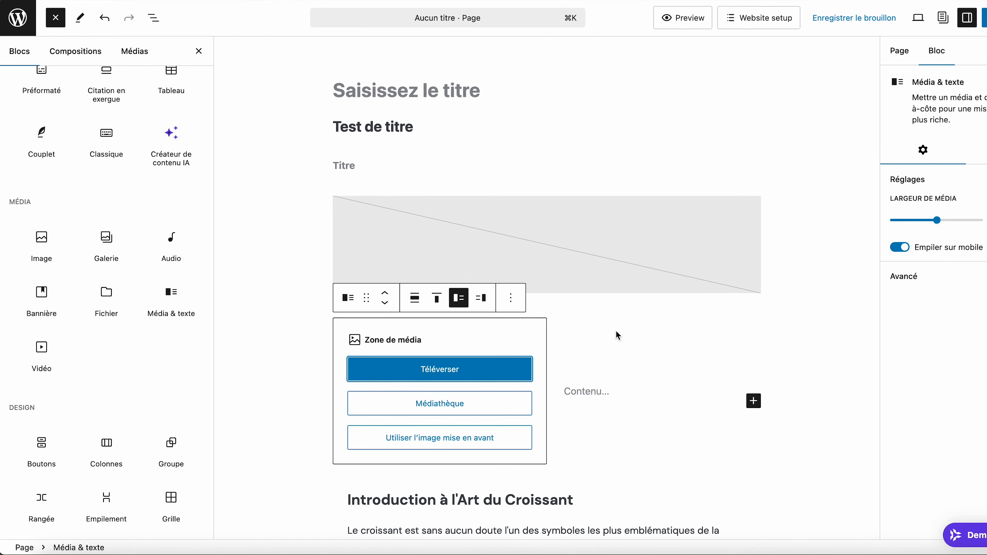
{"action": "scroll", "coordinate": [615, 336], "scroll_direction": "down", "scroll_amount": 3}
{"action": "left_click", "coordinate": [589, 297]}
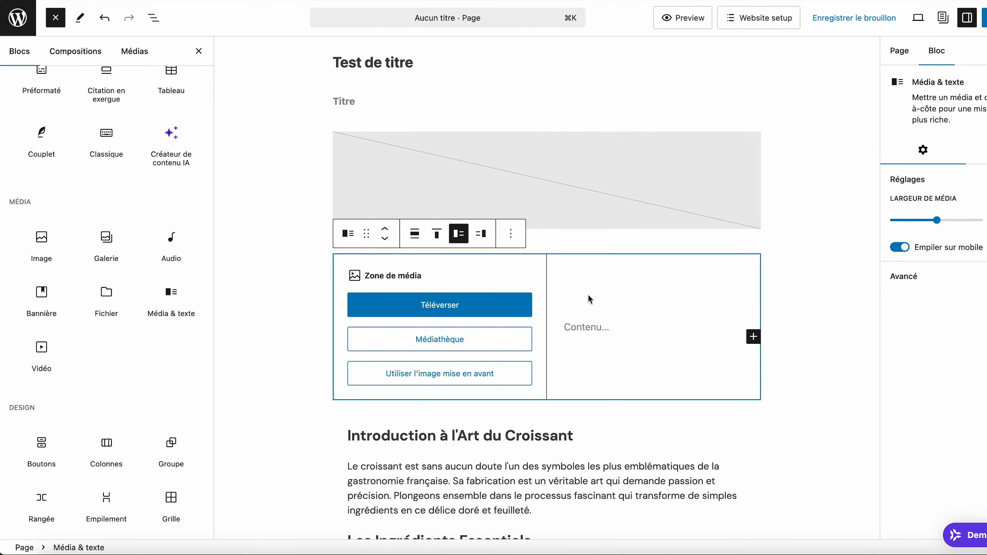
{"action": "key", "text": "BackSpace"}
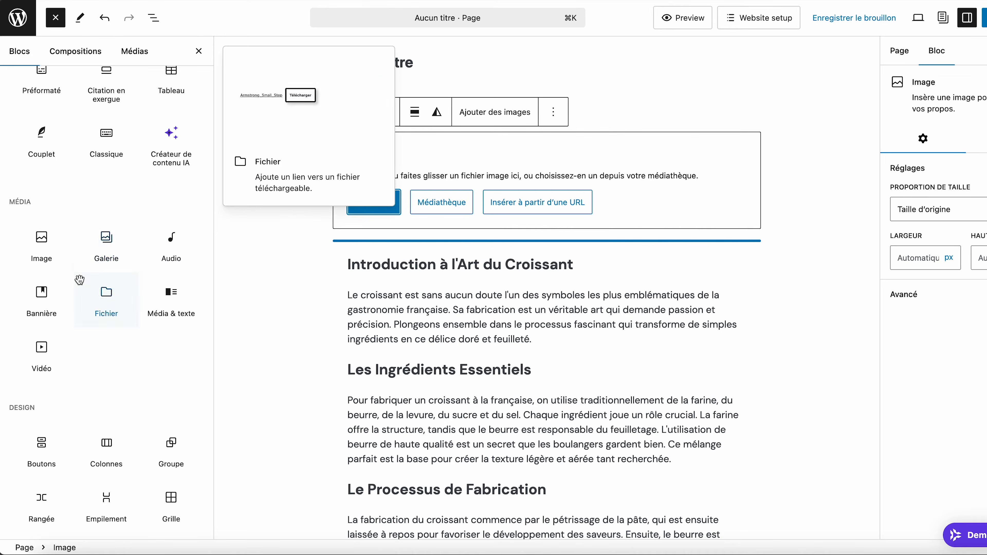
Insert a Bannière block below the Image block with the croissant photo and the text "L'art du croissant...".
{"action": "left_click_drag", "start_coordinate": [41, 297], "coordinate": [552, 265]}
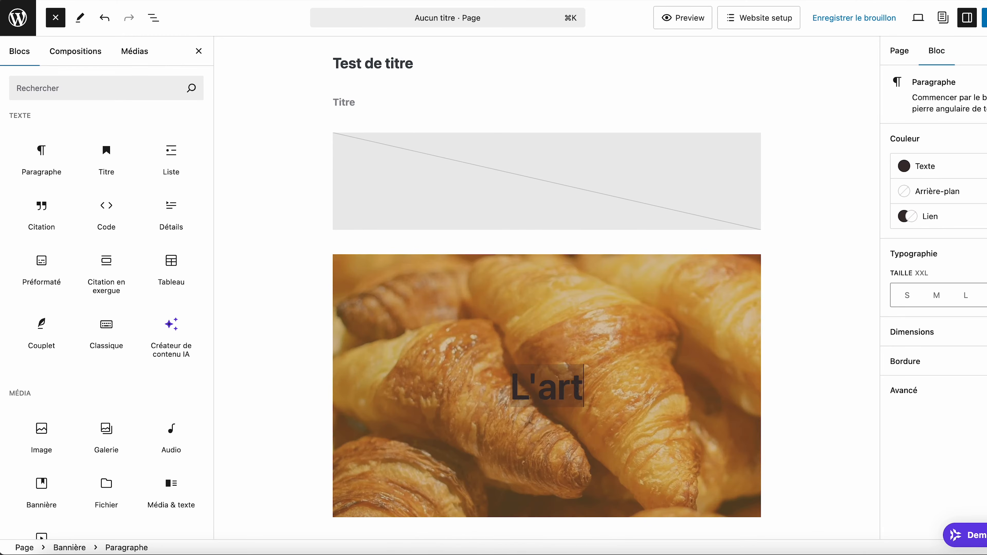
{"action": "type", "text": "du"}
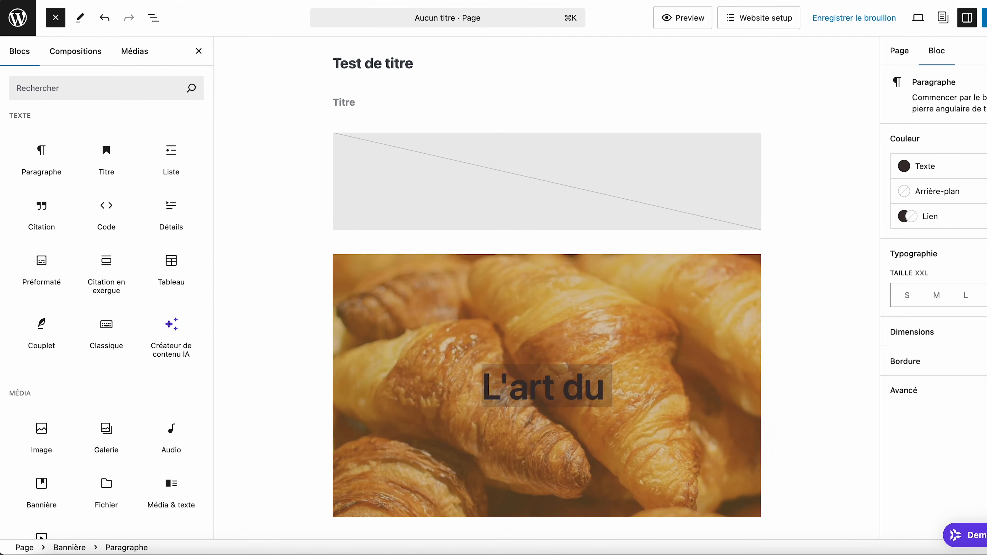
{"action": "type", "text": " croissant..."}
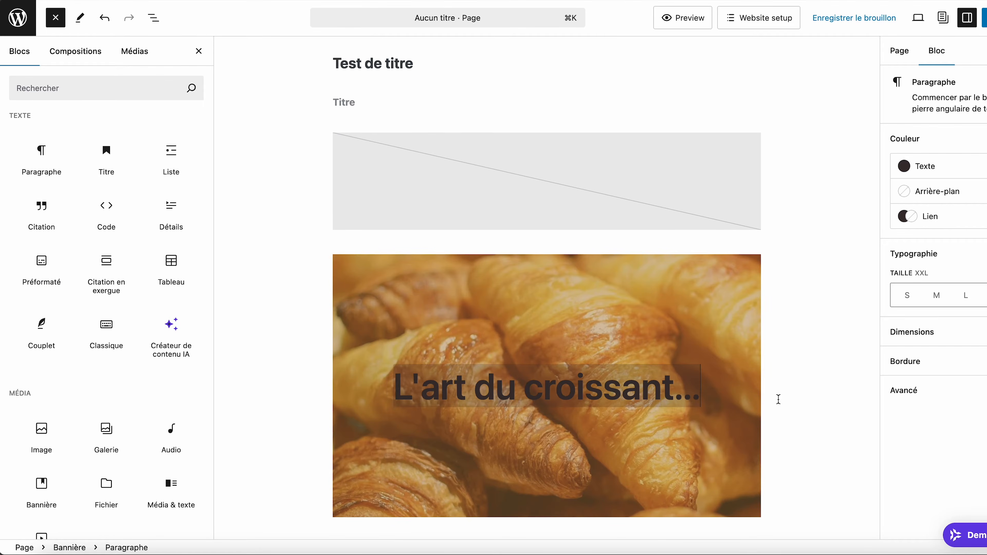
{"action": "left_click", "coordinate": [303, 328]}
Insert an empty Galerie block between the Image block and the croissant banner.
{"action": "mouse_move", "coordinate": [105, 432]}
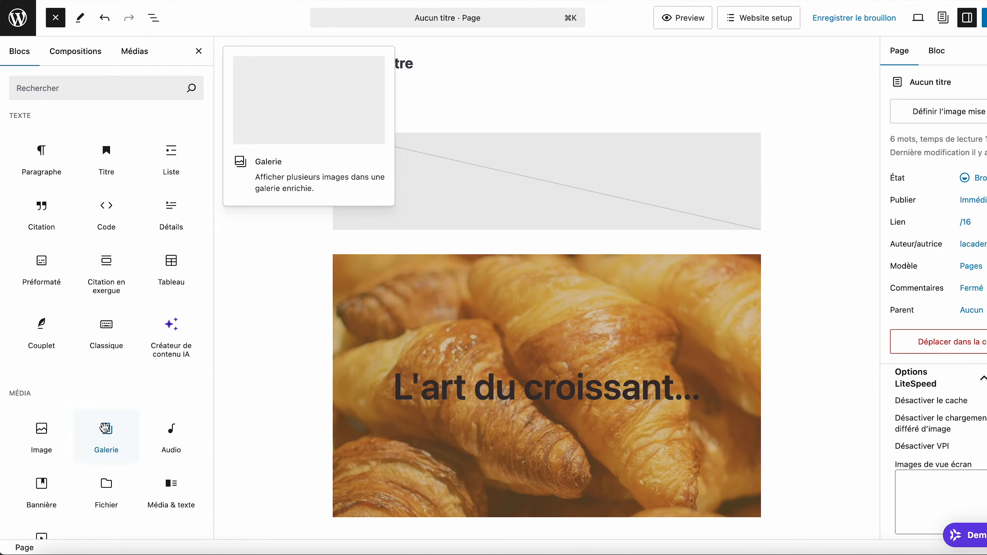
{"action": "scroll", "coordinate": [109, 427], "scroll_direction": "down", "scroll_amount": 1}
{"action": "scroll", "coordinate": [109, 427], "scroll_direction": "down", "scroll_amount": 4}
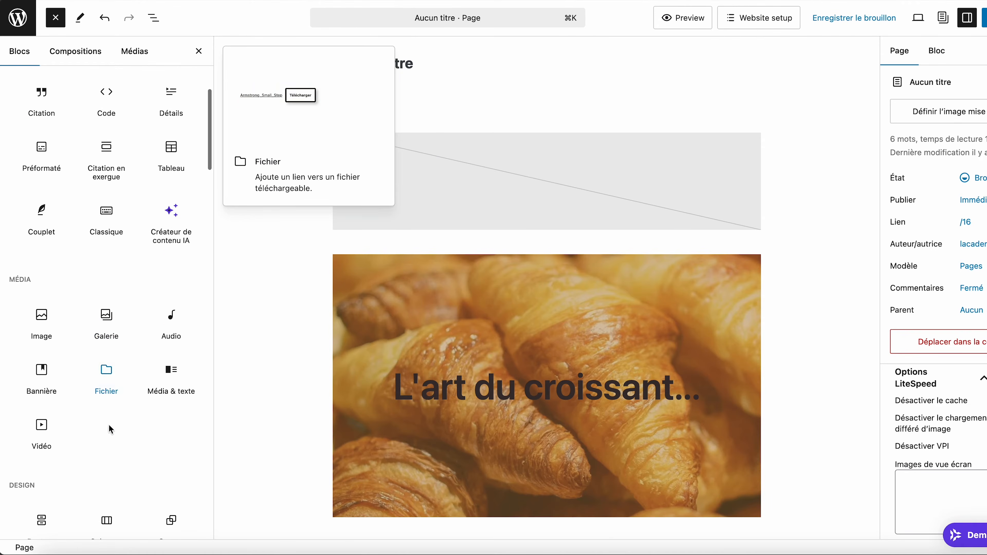
{"action": "left_click_drag", "start_coordinate": [106, 316], "coordinate": [524, 235]}
Look through the available blocks in the Design, Widgets, Thème and Contenus embarqués categories.
{"action": "mouse_move", "coordinate": [83, 395]}
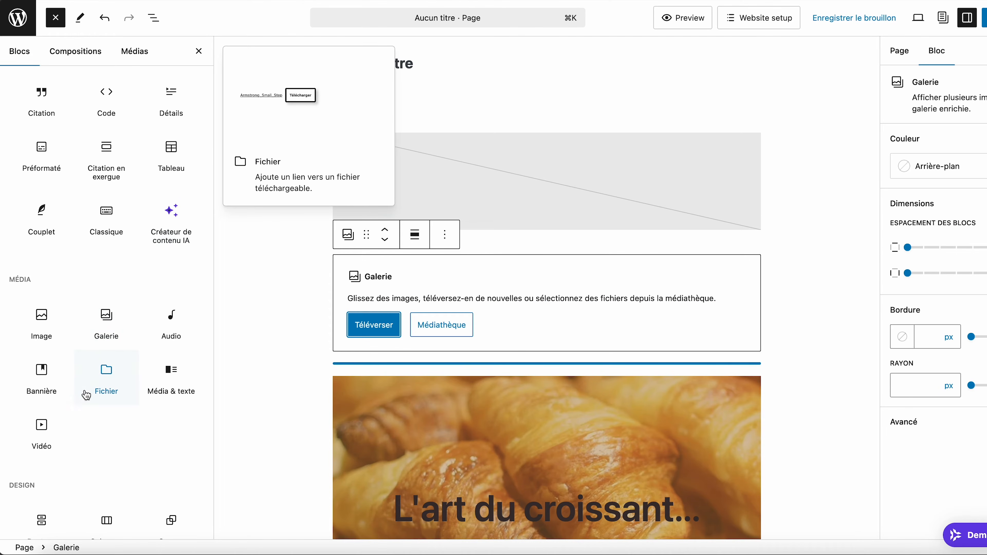
{"action": "scroll", "coordinate": [84, 395], "scroll_direction": "down", "scroll_amount": 8}
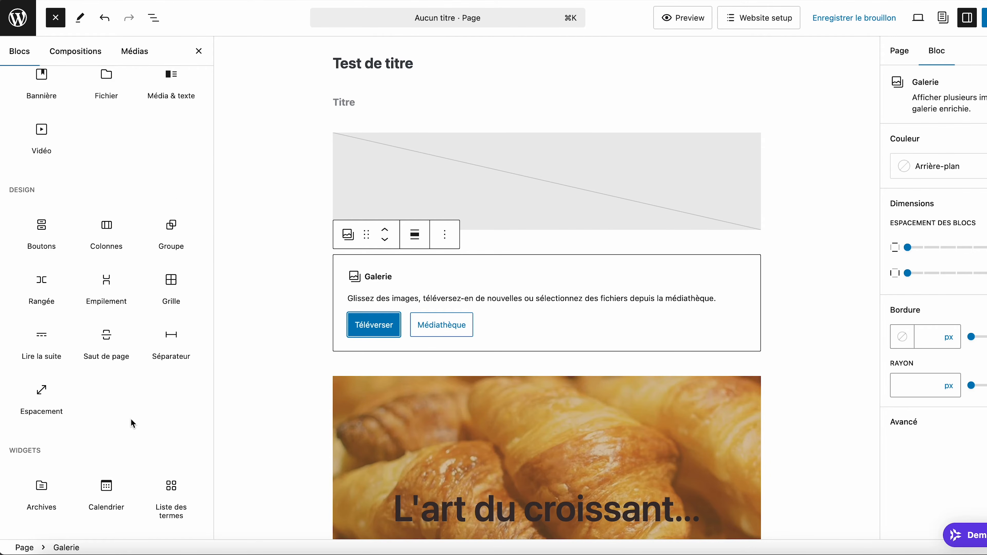
{"action": "scroll", "coordinate": [132, 424], "scroll_direction": "down", "scroll_amount": 10}
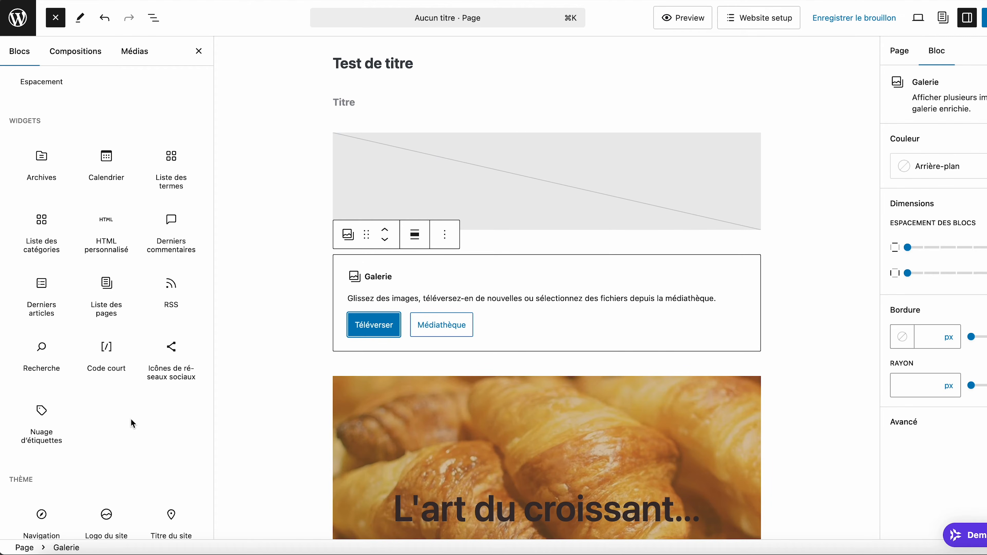
{"action": "scroll", "coordinate": [133, 423], "scroll_direction": "down", "scroll_amount": 10}
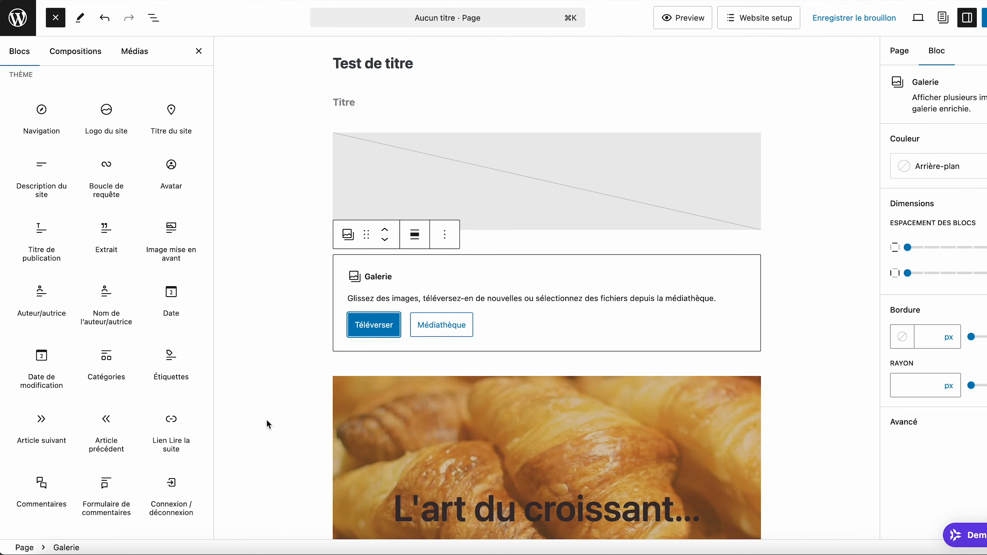
{"action": "scroll", "coordinate": [127, 331], "scroll_direction": "down", "scroll_amount": 10}
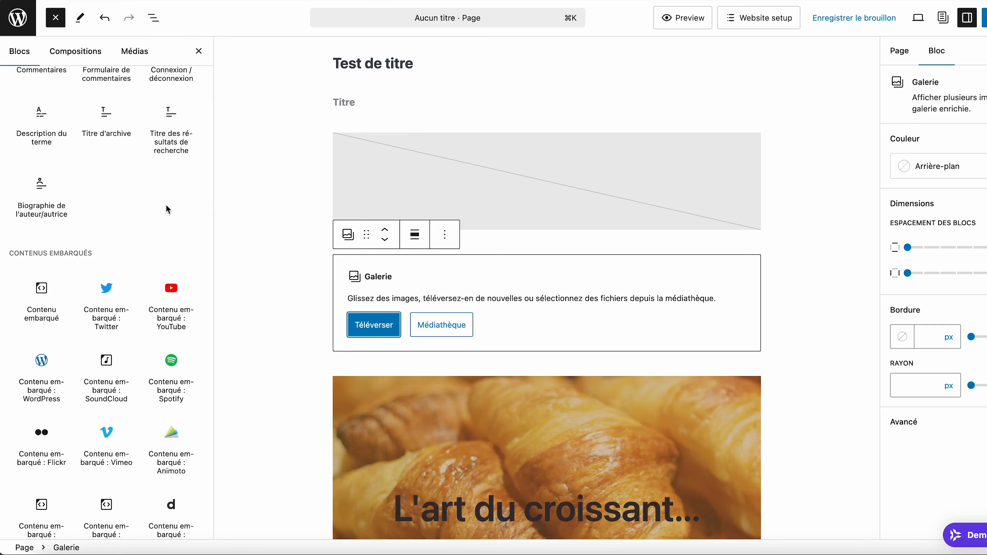
{"action": "scroll", "coordinate": [166, 205], "scroll_direction": "down", "scroll_amount": 3}
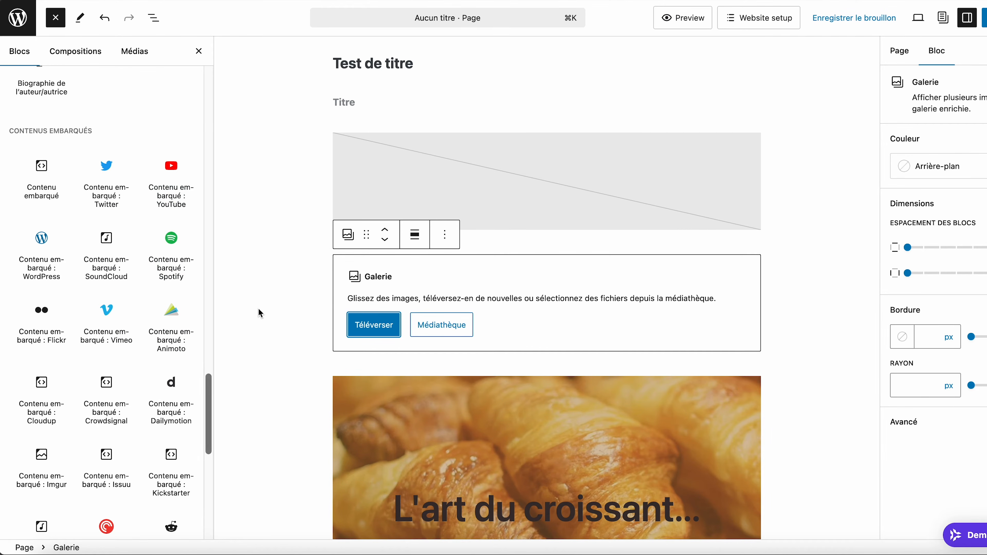
{"action": "scroll", "coordinate": [260, 311], "scroll_direction": "down", "scroll_amount": 8}
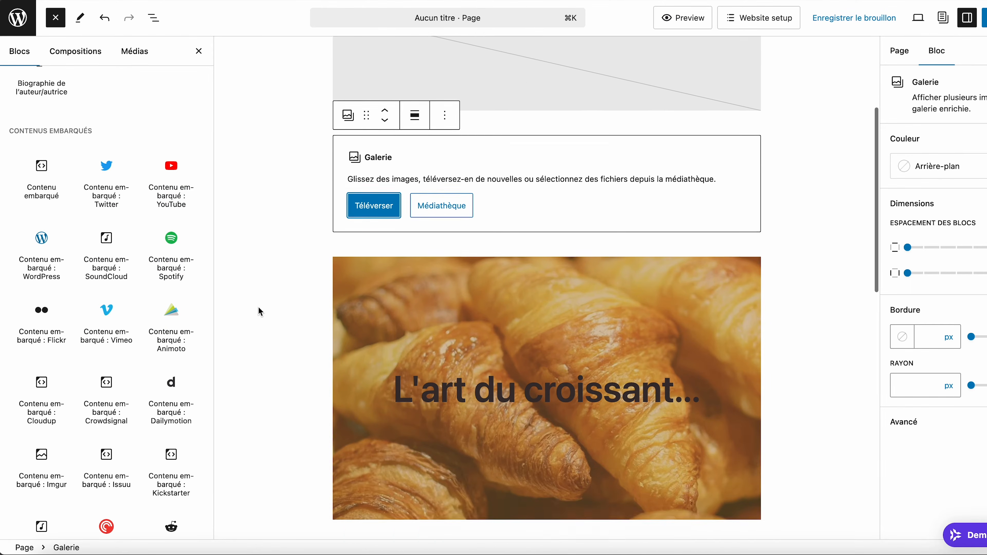
{"action": "scroll", "coordinate": [260, 311], "scroll_direction": "down", "scroll_amount": 2}
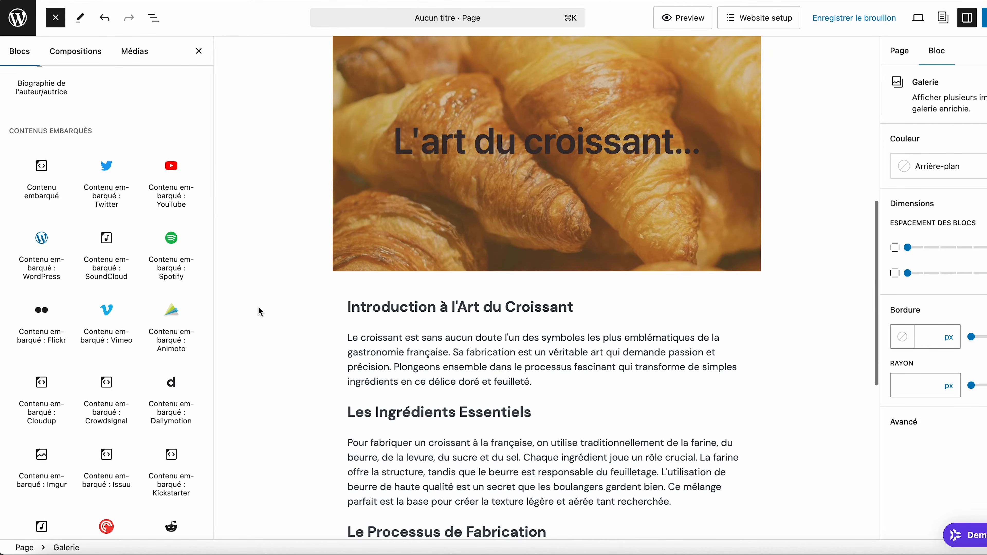
{"action": "mouse_move", "coordinate": [173, 168]}
{"action": "left_click_drag", "start_coordinate": [169, 166], "coordinate": [488, 397]}
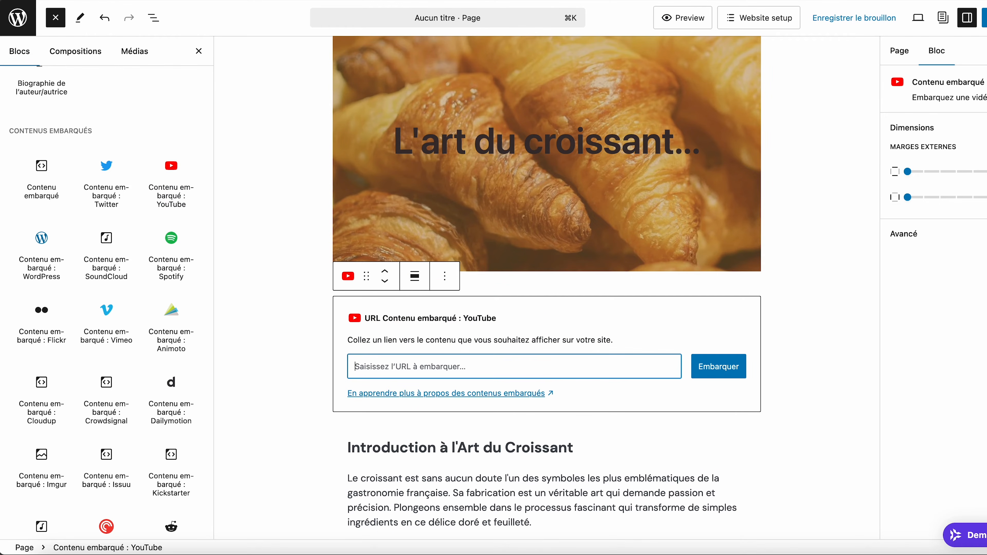
{"action": "type", "text": "https://www.youtube.com/watch?v=zpW8jliv45E"}
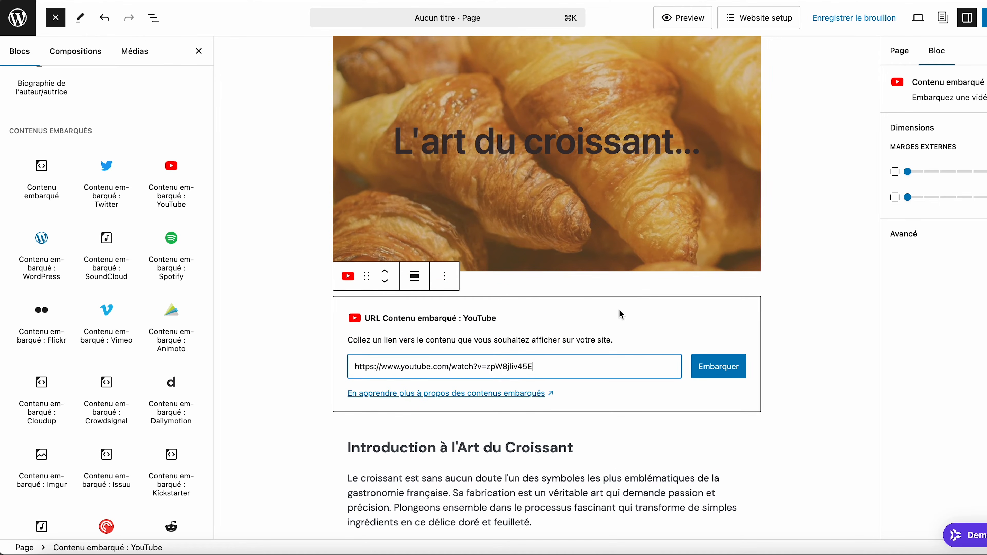
{"action": "left_click", "coordinate": [712, 372]}
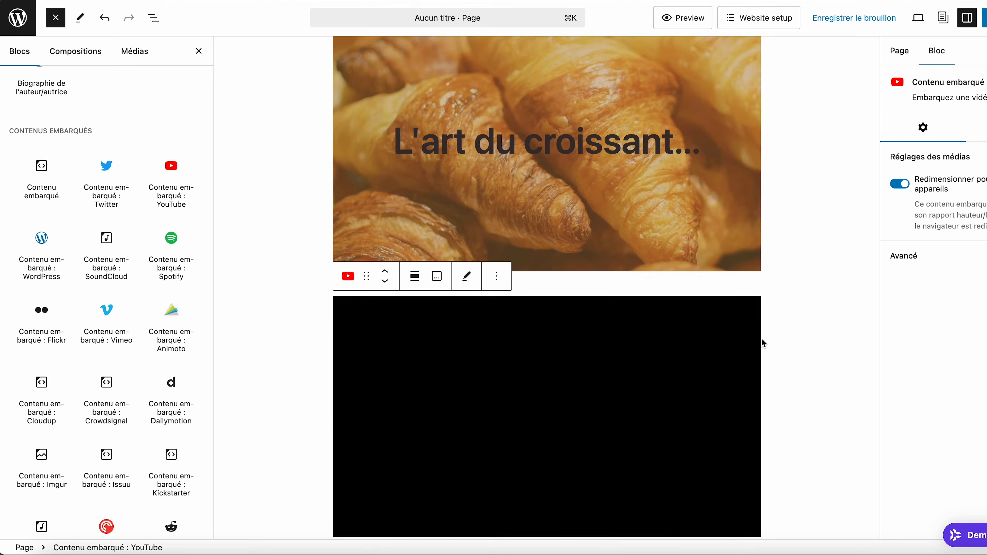
{"action": "scroll", "coordinate": [837, 280], "scroll_direction": "down", "scroll_amount": 2}
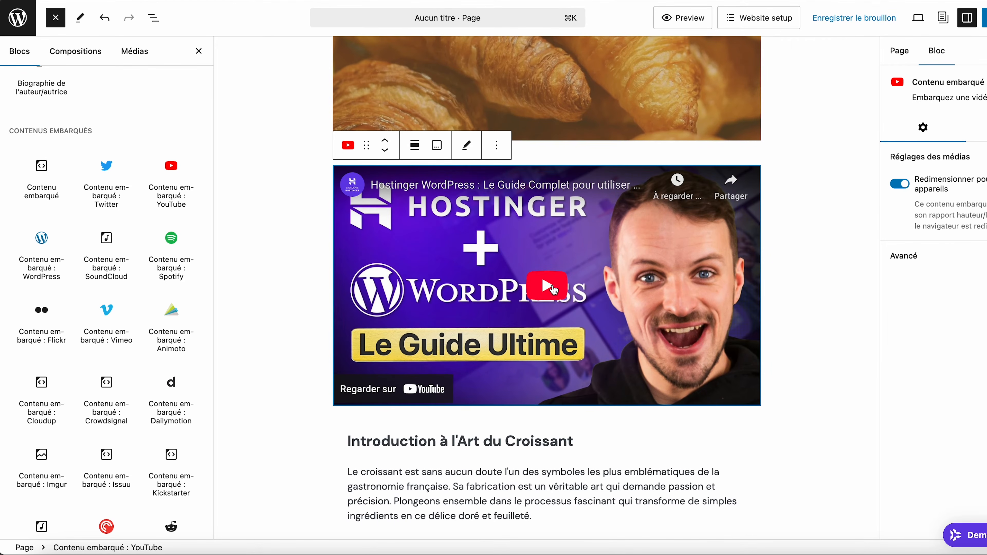
Insert an Espacement block between the YouTube video and the article's introduction, and search the block library for "Book".
{"action": "left_click", "coordinate": [423, 352]}
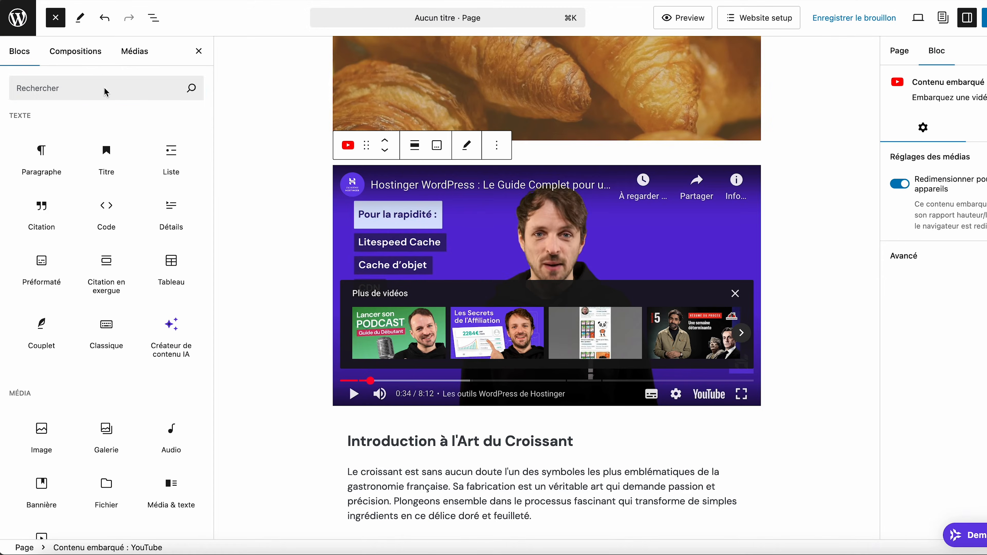
{"action": "left_click", "coordinate": [98, 87]}
{"action": "type", "text": "Espacement"}
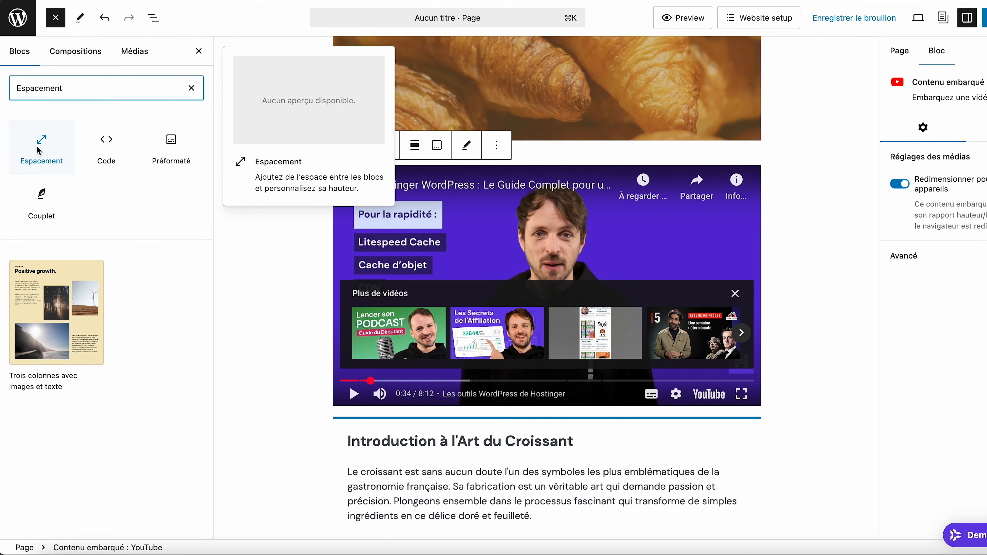
{"action": "left_click", "coordinate": [38, 151]}
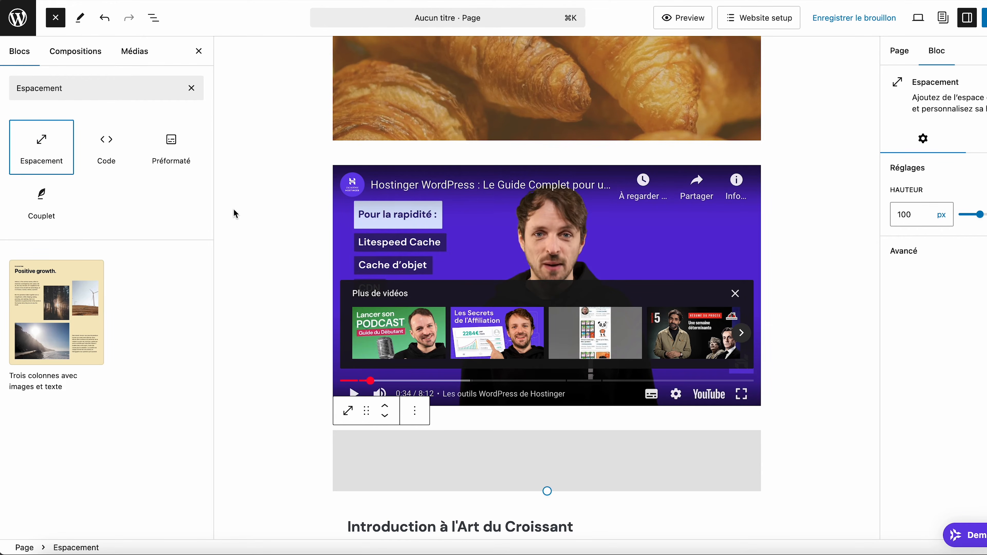
{"action": "triple_click", "coordinate": [40, 88]}
{"action": "type", "text": "Book"}
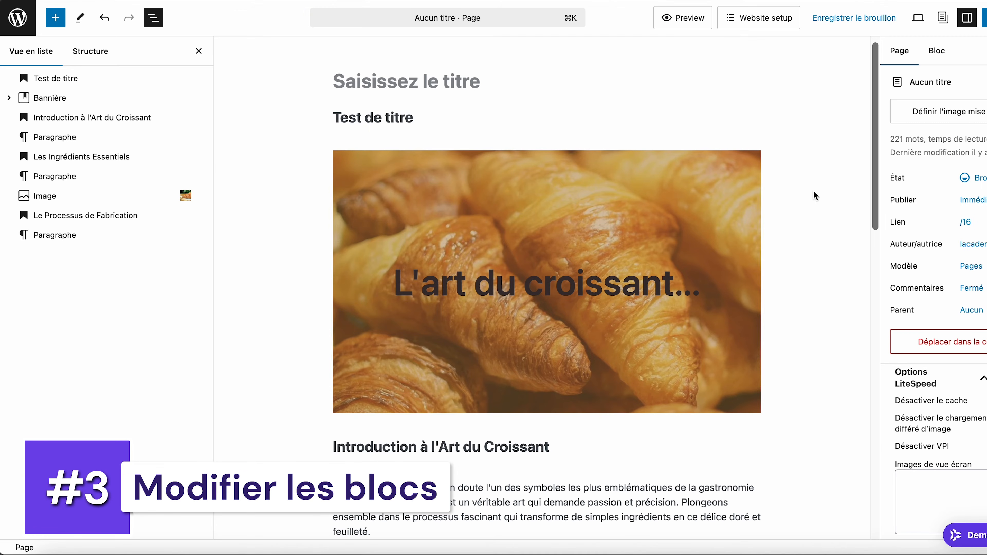
Select the paragraph under the heading "Introduction à l'Art du Croissant" to view its editing options and block settings.
{"action": "scroll", "coordinate": [814, 191], "scroll_direction": "down", "scroll_amount": 5}
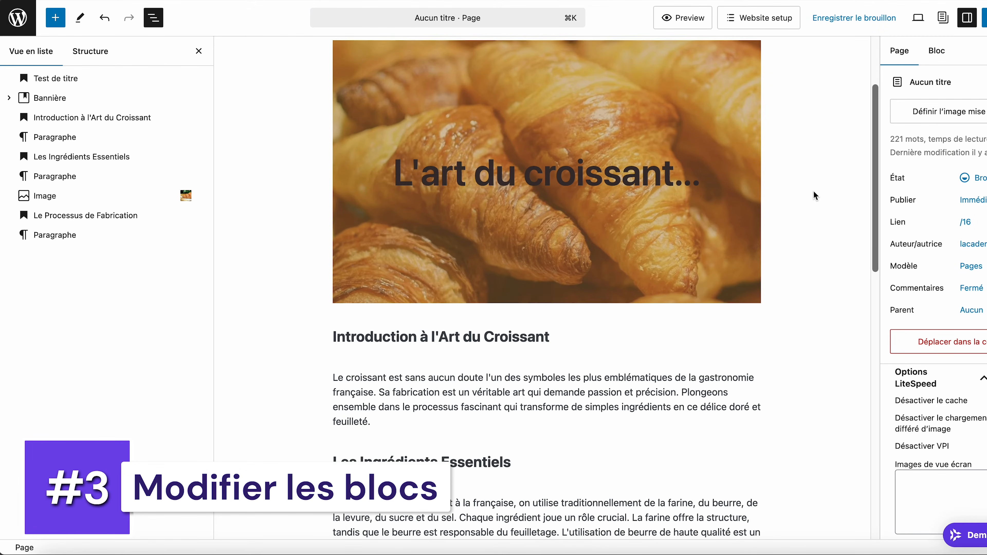
{"action": "left_click", "coordinate": [538, 384]}
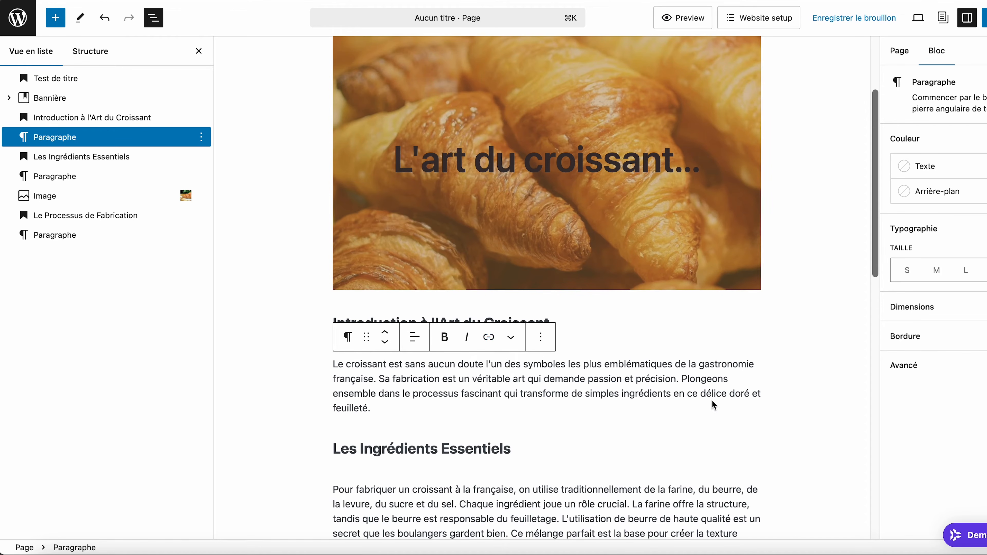
{"action": "scroll", "coordinate": [717, 405], "scroll_direction": "down", "scroll_amount": 10}
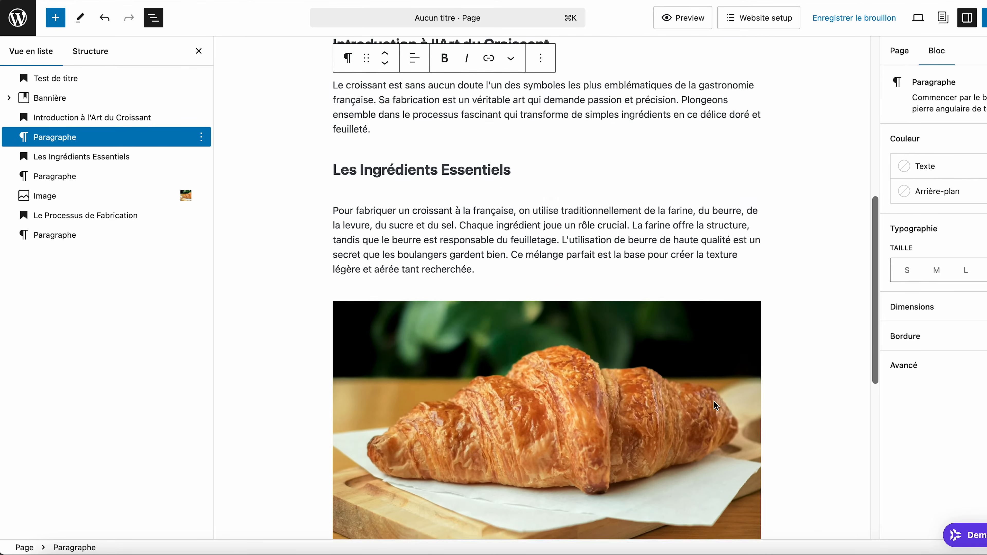
Set the alternative text of the croissant image to "croissant".
{"action": "left_click", "coordinate": [598, 341]}
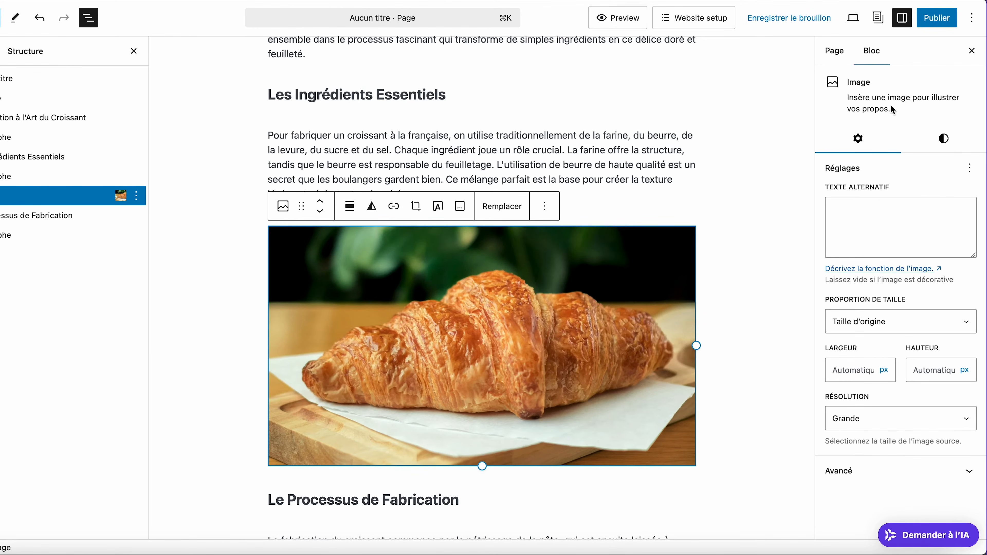
{"action": "left_click", "coordinate": [904, 20]}
{"action": "left_click", "coordinate": [906, 21]}
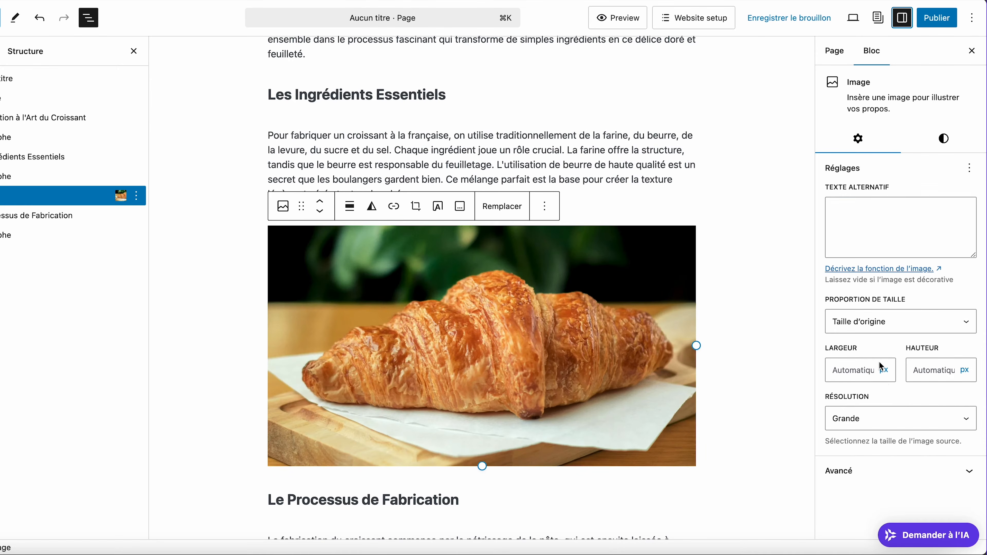
{"action": "left_click", "coordinate": [875, 218]}
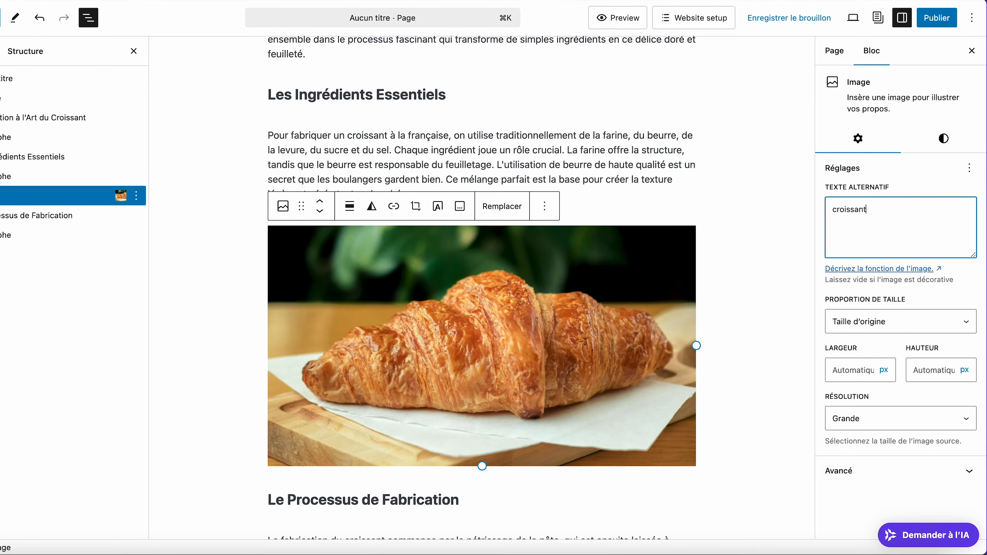
Examine the advanced settings and the style options of the croissant image.
{"action": "left_click", "coordinate": [968, 482]}
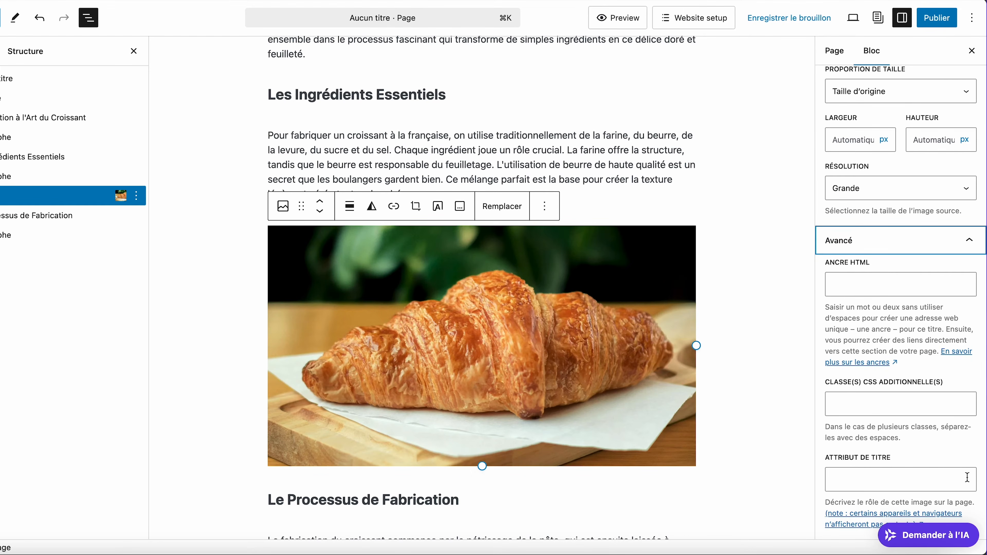
{"action": "scroll", "coordinate": [968, 477], "scroll_direction": "up", "scroll_amount": 5}
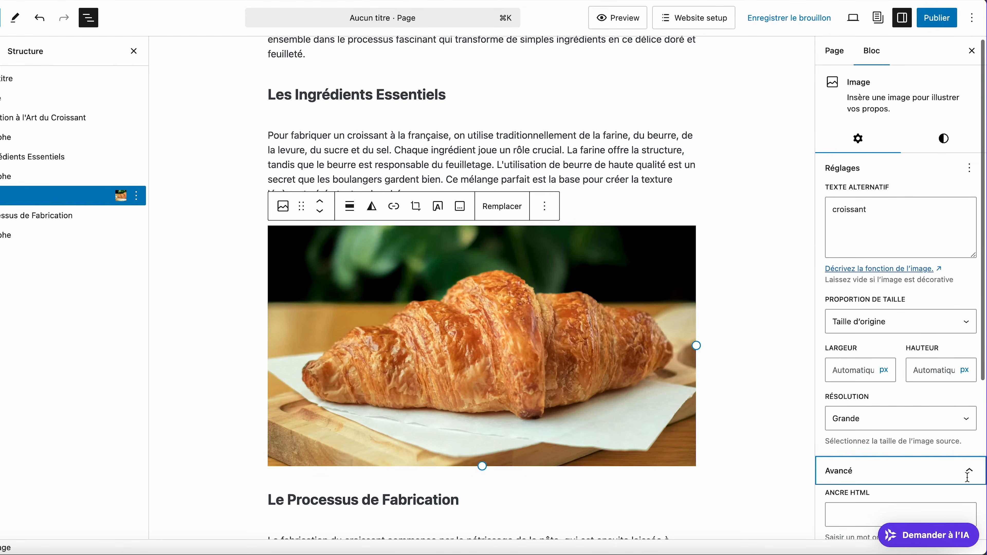
{"action": "left_click", "coordinate": [952, 141]}
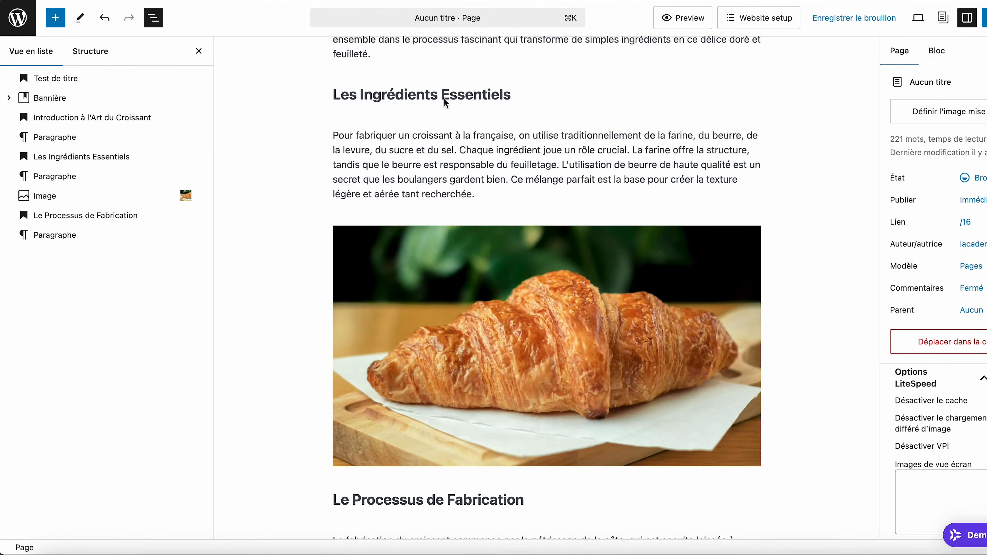
Move the heading "Les Ingrédients Essentiels" directly below the heading "Introduction à l'Art du Croissant", above the introduction paragraph.
{"action": "left_click", "coordinate": [446, 104]}
{"action": "scroll", "coordinate": [428, 175], "scroll_direction": "up", "scroll_amount": 5}
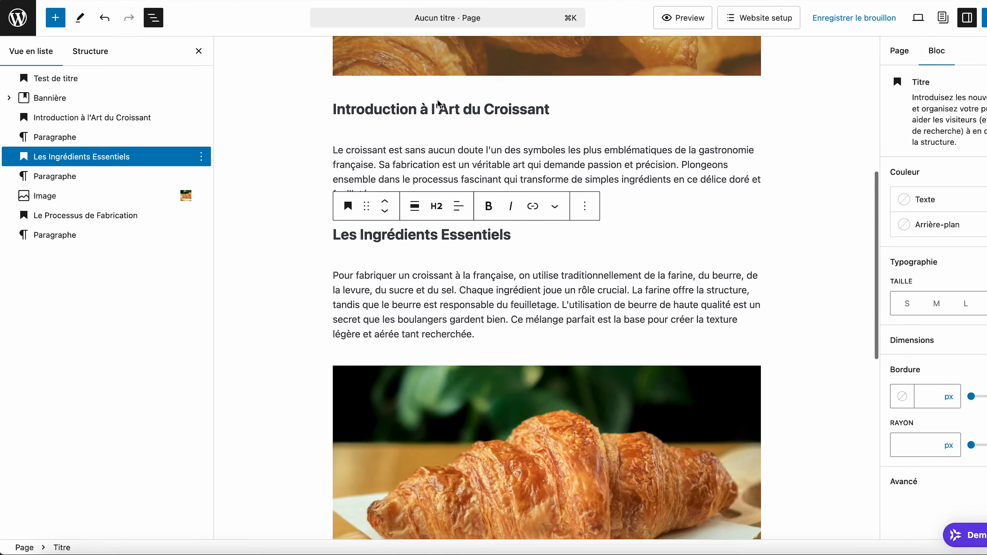
{"action": "left_click", "coordinate": [384, 270]}
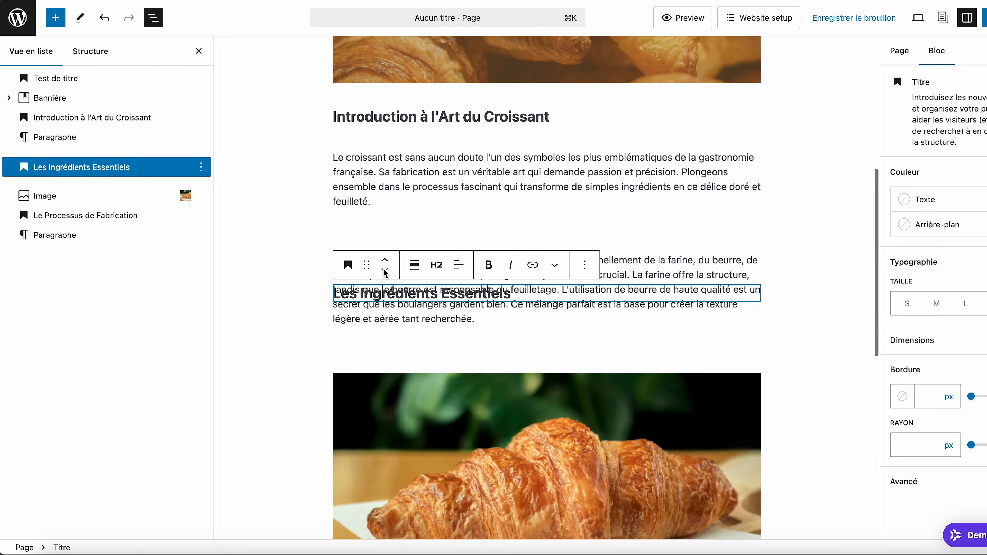
{"action": "left_click", "coordinate": [385, 261]}
{"action": "mouse_move", "coordinate": [366, 265]}
{"action": "left_mouse_down"}
{"action": "mouse_move", "coordinate": [370, 210]}
{"action": "mouse_move", "coordinate": [371, 260]}
{"action": "left_mouse_up"}
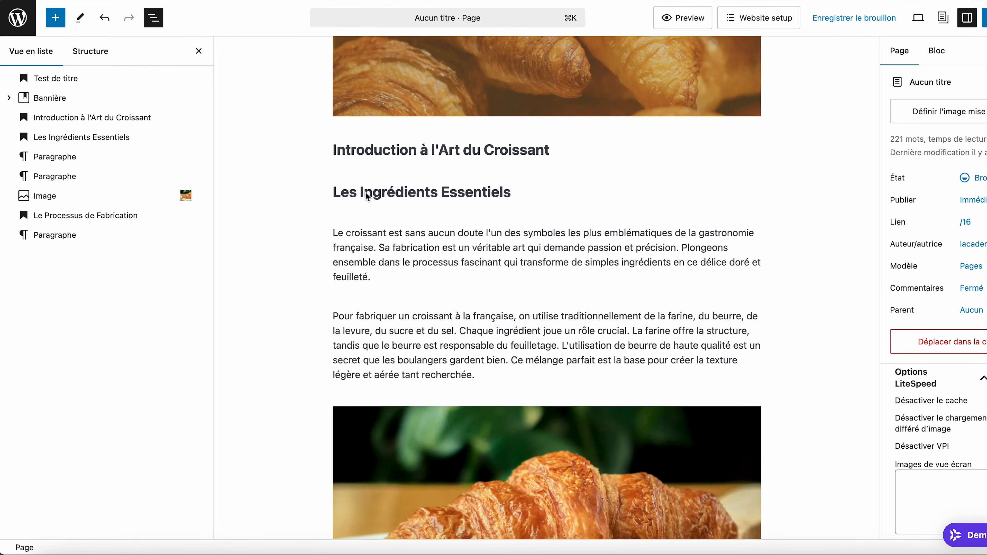
Move the heading "Les Ingrédients Essentiels" and the paragraph below it together one position up and back down.
{"action": "left_click", "coordinate": [366, 194]}
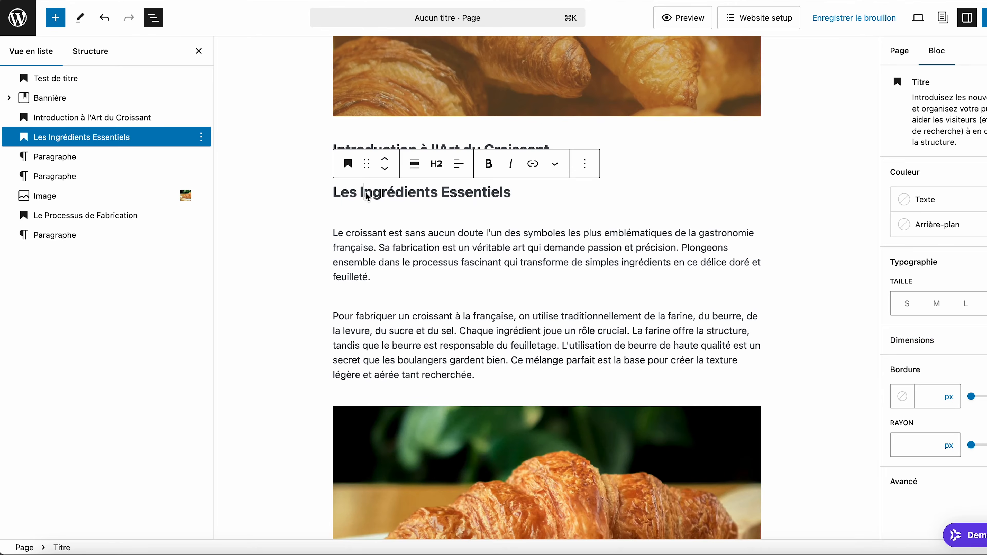
{"action": "left_click", "coordinate": [374, 242], "text": "shift"}
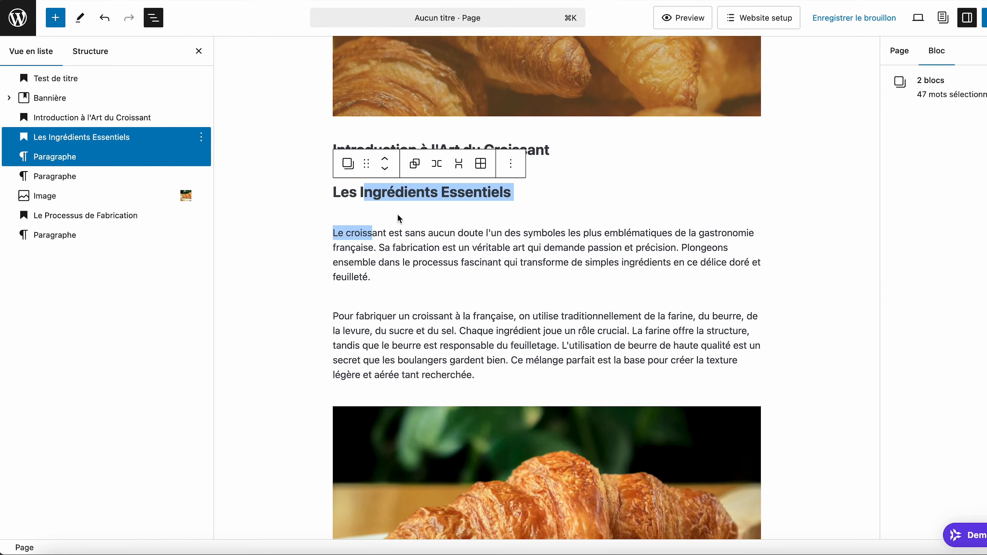
{"action": "left_click", "coordinate": [385, 163]}
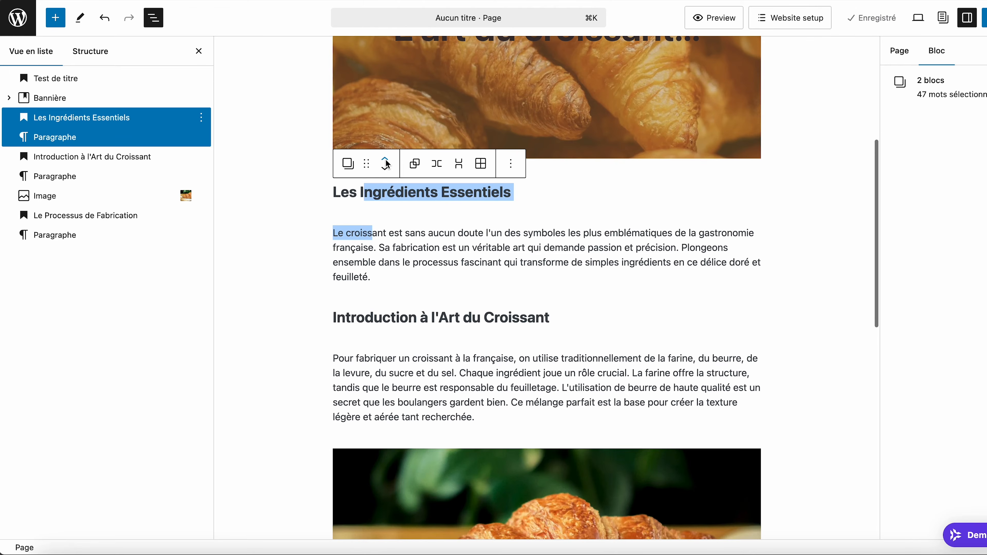
{"action": "left_click", "coordinate": [385, 172]}
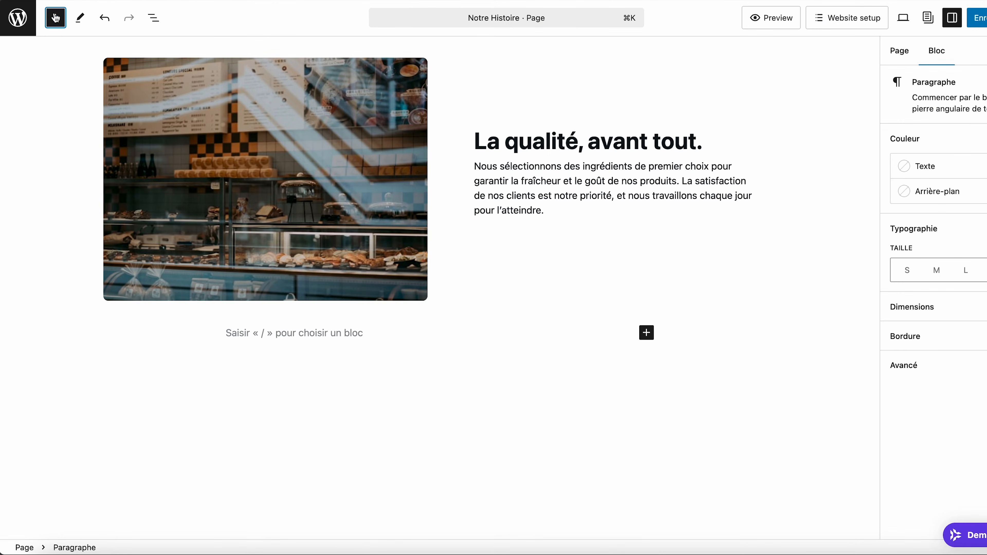
Insert a Colonnes block with a 50 / 50 layout below the "La qualité, avant tout." section of the Notre Histoire page.
{"action": "left_click", "coordinate": [56, 17]}
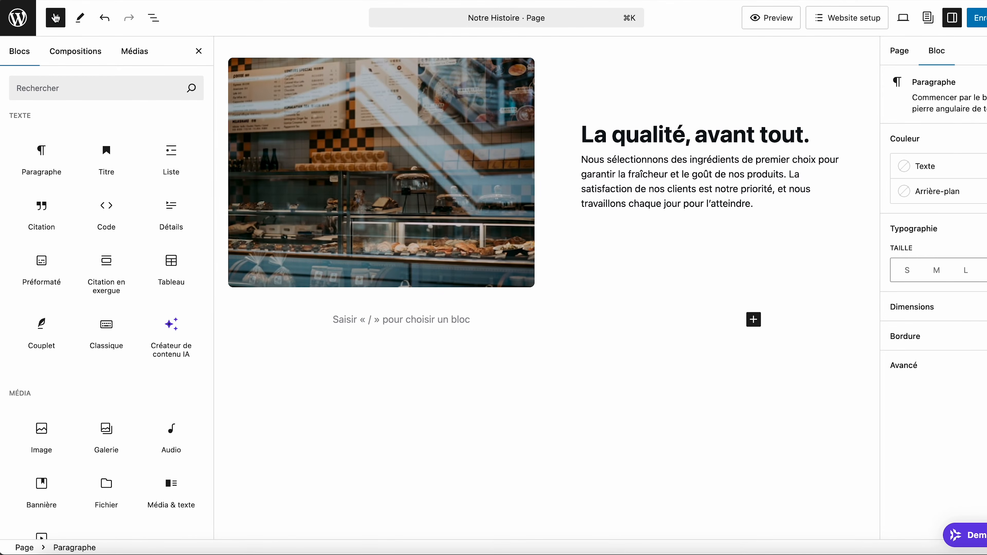
{"action": "scroll", "coordinate": [121, 152], "scroll_direction": "down", "scroll_amount": 10}
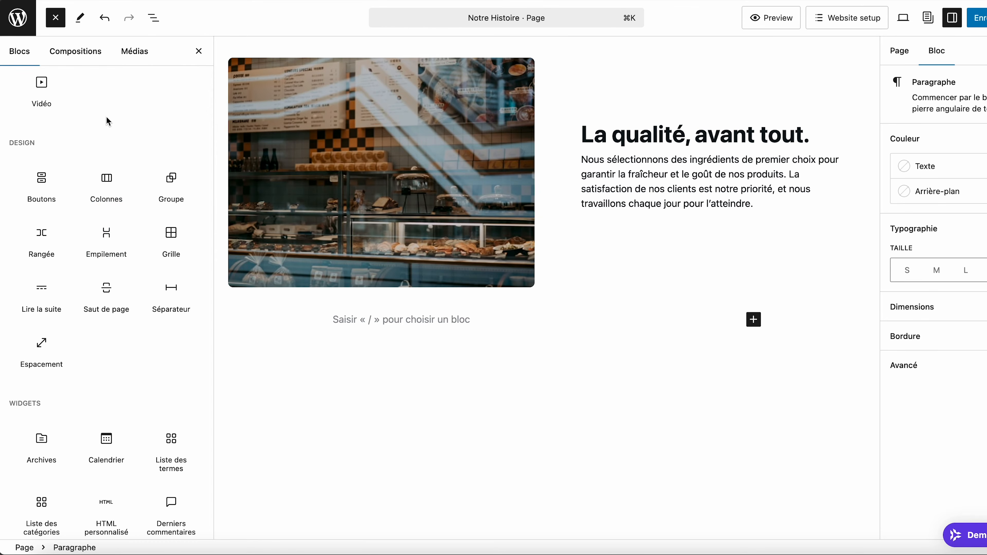
{"action": "left_click_drag", "start_coordinate": [111, 179], "coordinate": [438, 326]}
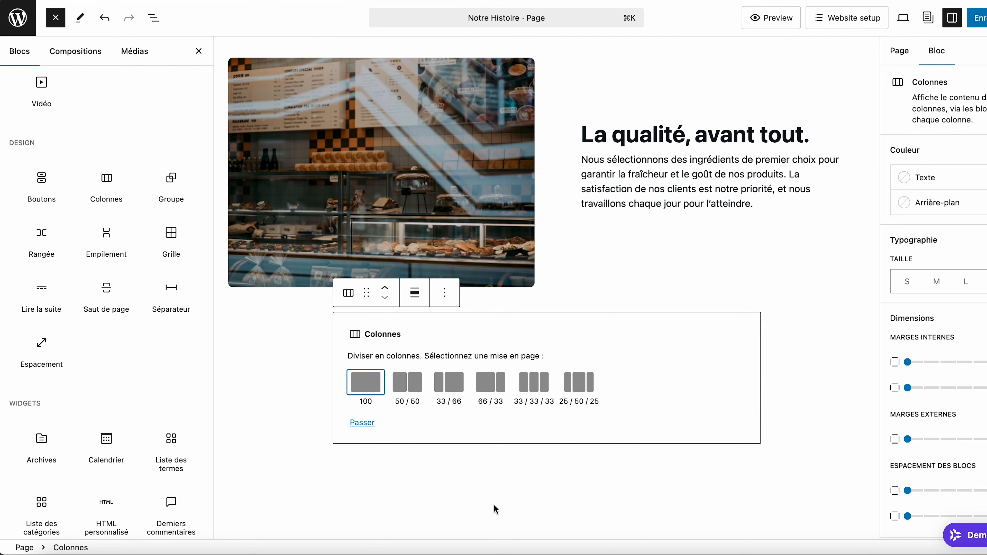
{"action": "left_click", "coordinate": [407, 382]}
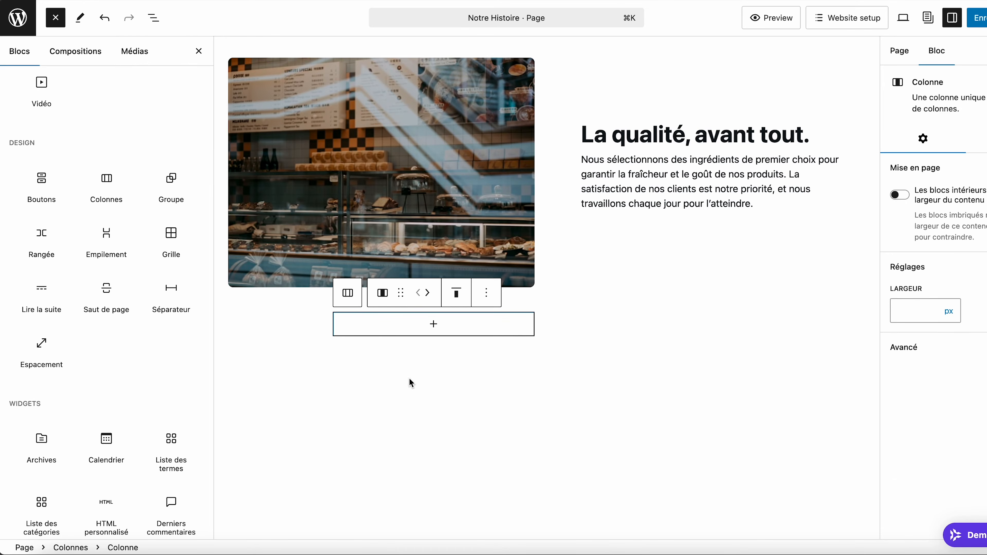
Upload the photo of the woman with dough into the first column and make the second column's inner blocks use the content width.
{"action": "left_click", "coordinate": [437, 325]}
{"action": "left_click", "coordinate": [392, 238]}
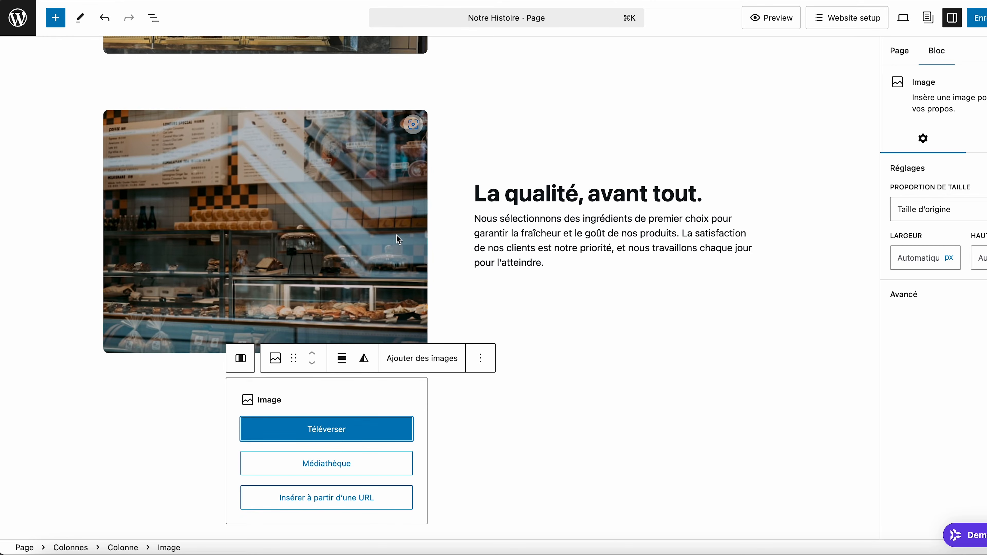
{"action": "left_click", "coordinate": [307, 432]}
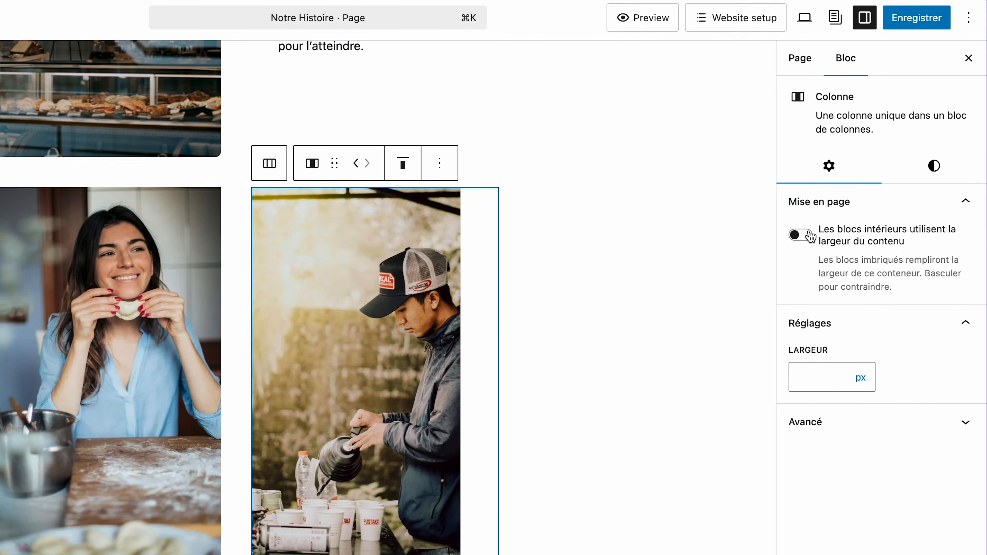
{"action": "left_click", "coordinate": [908, 196]}
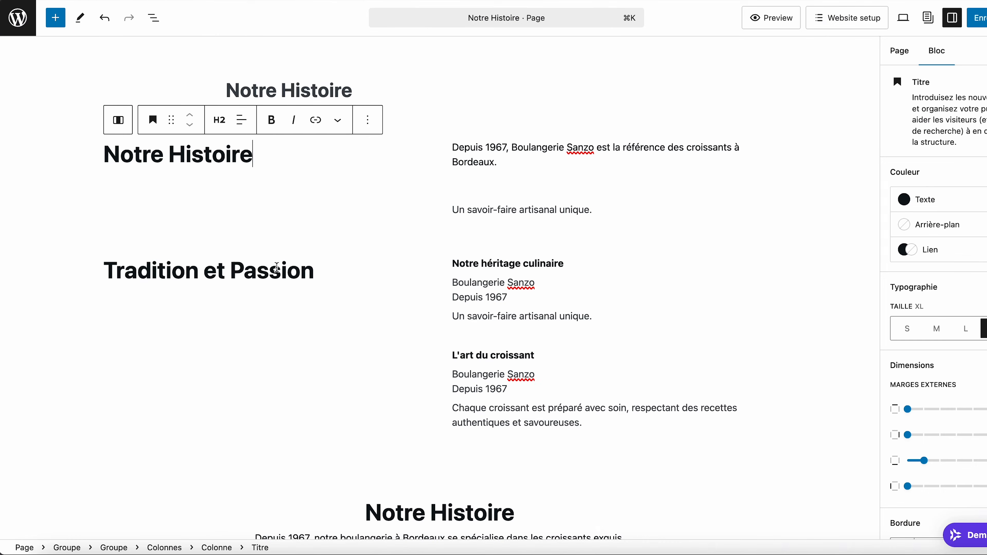
Insert an Espacement block between the "La qualité, avant tout." section and the two-photo columns, and reduce its height.
{"action": "left_click", "coordinate": [277, 268], "text": "shift"}
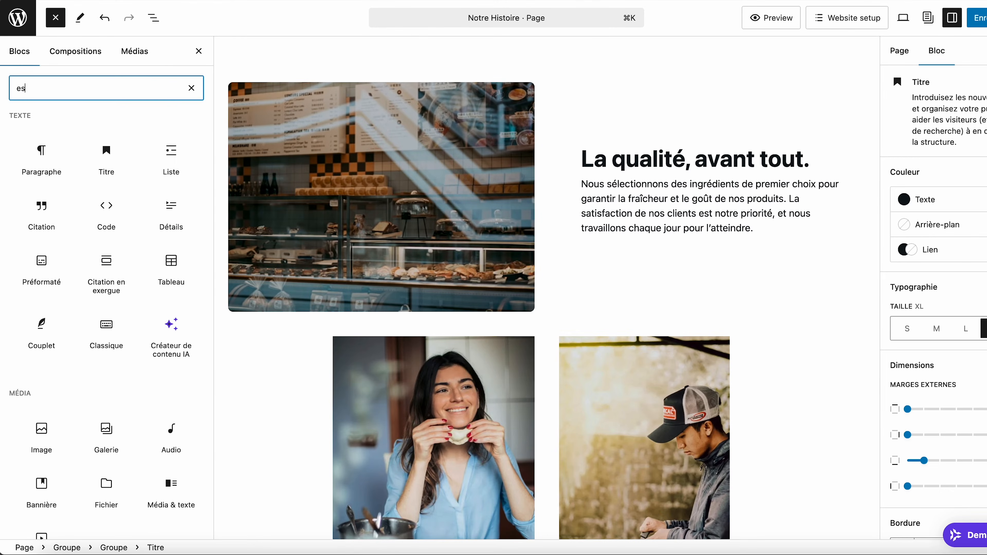
{"action": "left_click_drag", "start_coordinate": [41, 141], "coordinate": [541, 335]}
{"action": "left_click_drag", "start_coordinate": [980, 215], "coordinate": [965, 214]}
{"action": "left_click", "coordinate": [853, 363]}
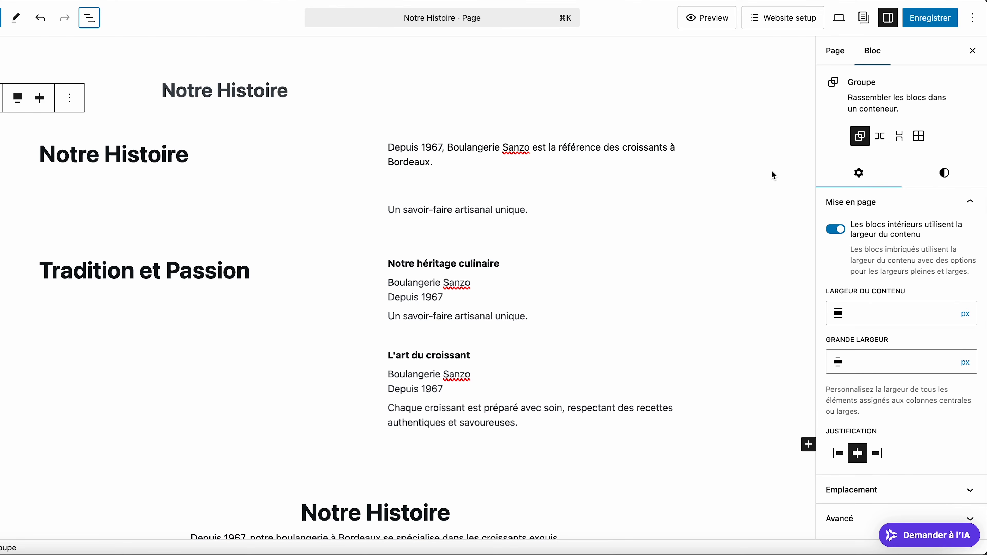
Set the background of the group containing the first Notre Histoire section to the theme's light peach colour.
{"action": "left_click", "coordinate": [951, 182]}
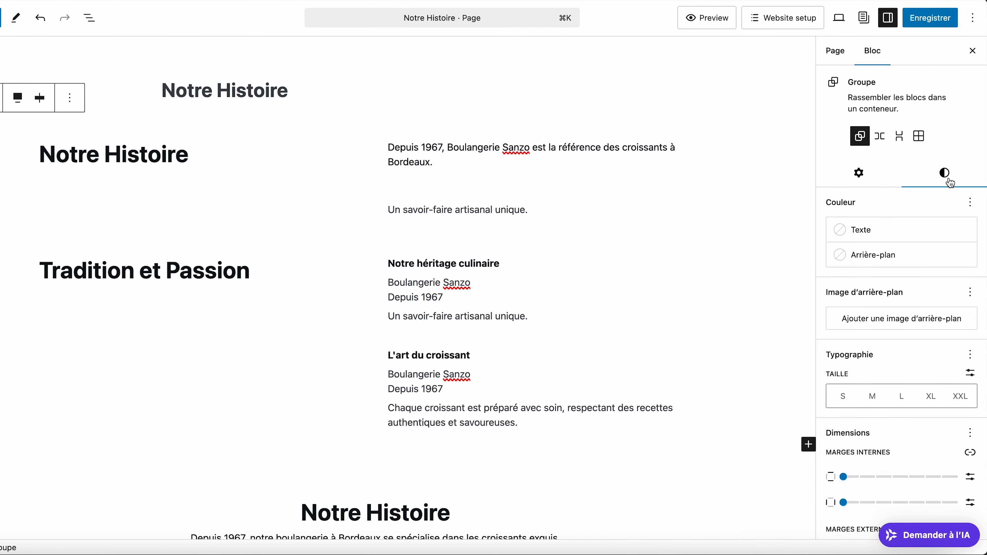
{"action": "left_click", "coordinate": [839, 262]}
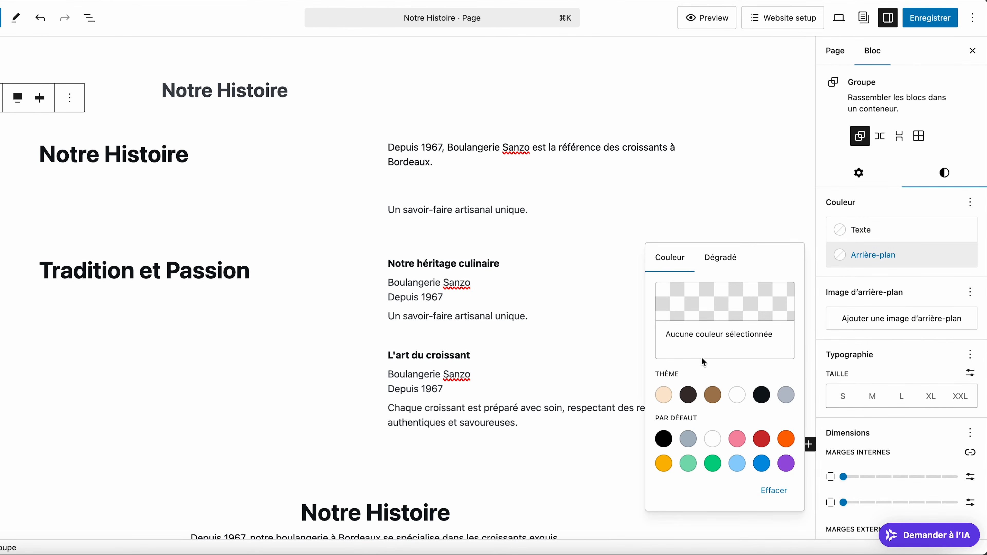
{"action": "left_click", "coordinate": [665, 395]}
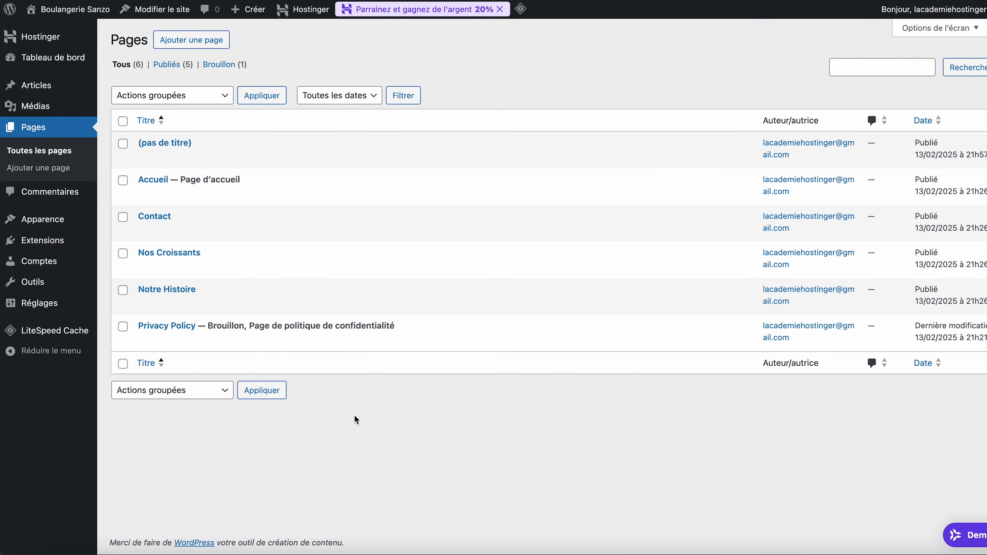
Open the site's appearance editor from the admin dashboard and display its list of navigation menus.
{"action": "mouse_move", "coordinate": [47, 222]}
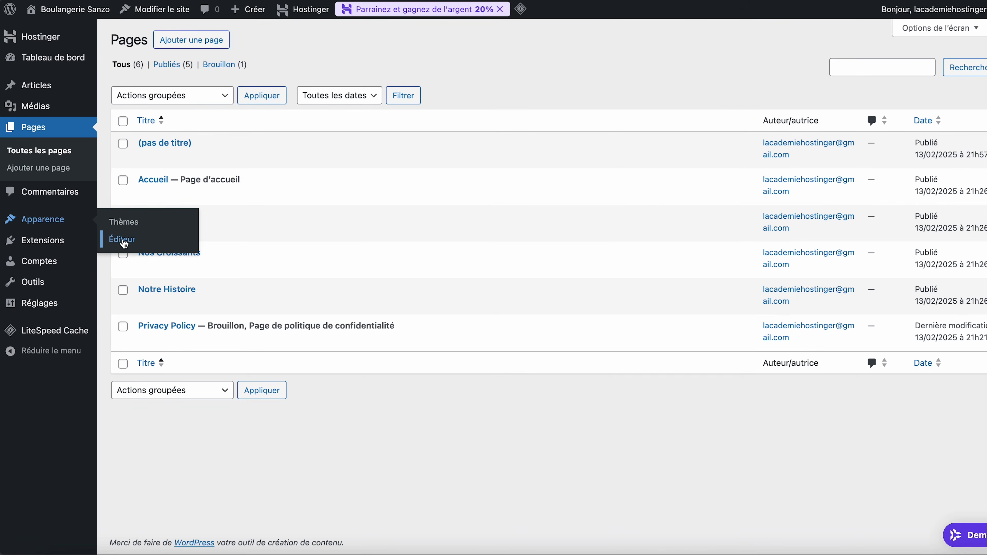
{"action": "left_click", "coordinate": [122, 240]}
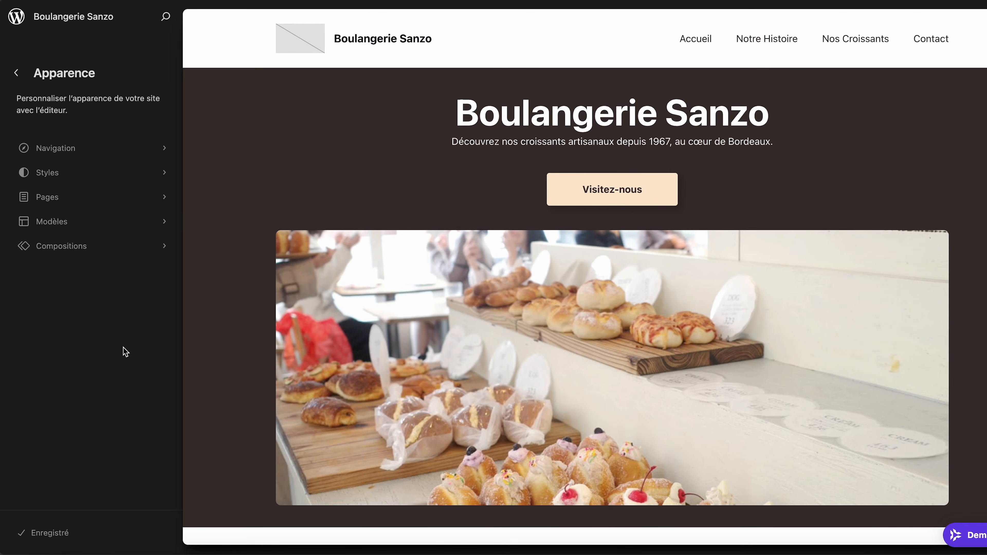
{"action": "left_click", "coordinate": [85, 153]}
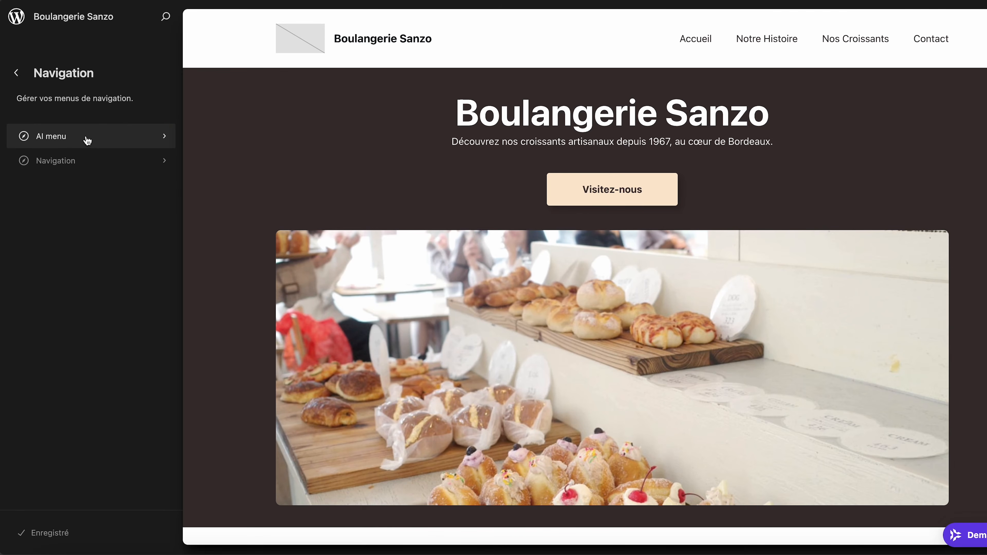
Move Nos Croissants ahead of Notre Histoire in the AI menu, and return to the main Apparence options.
{"action": "left_click", "coordinate": [88, 141]}
{"action": "left_click_drag", "start_coordinate": [73, 179], "coordinate": [74, 204]}
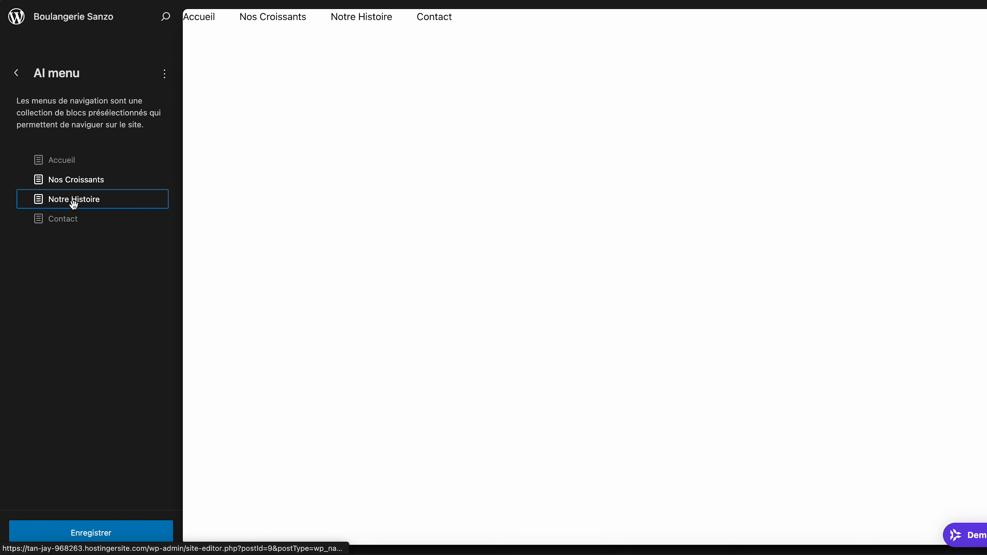
{"action": "left_click", "coordinate": [16, 73]}
{"action": "left_click", "coordinate": [18, 73]}
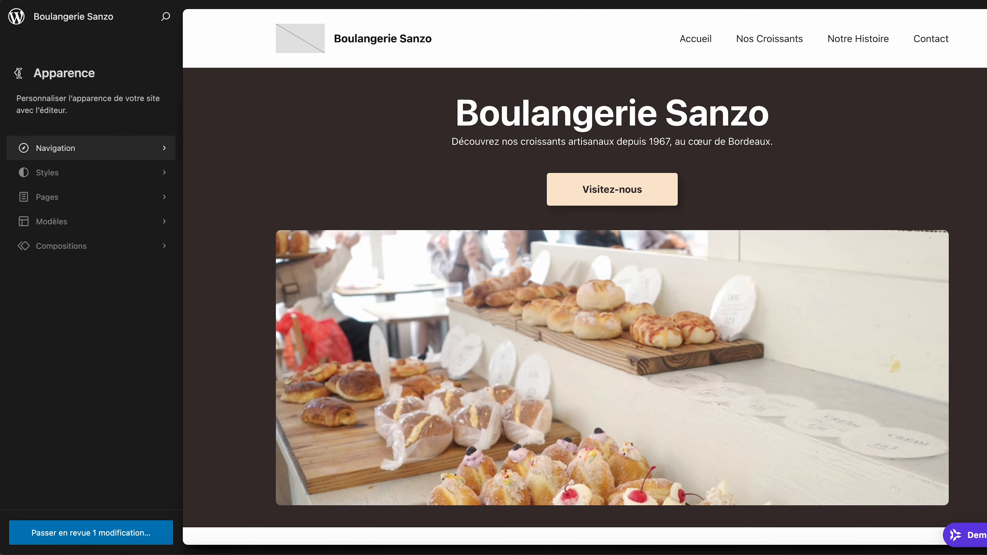
Open the site's global styles and examine the Couleurs settings.
{"action": "left_click", "coordinate": [53, 171]}
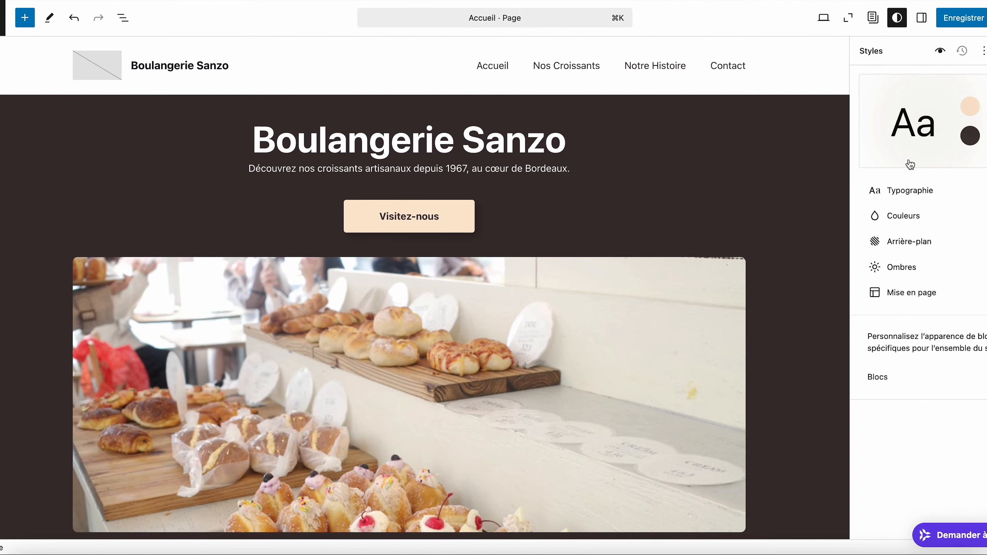
{"action": "left_click", "coordinate": [891, 216]}
{"action": "left_click", "coordinate": [945, 165]}
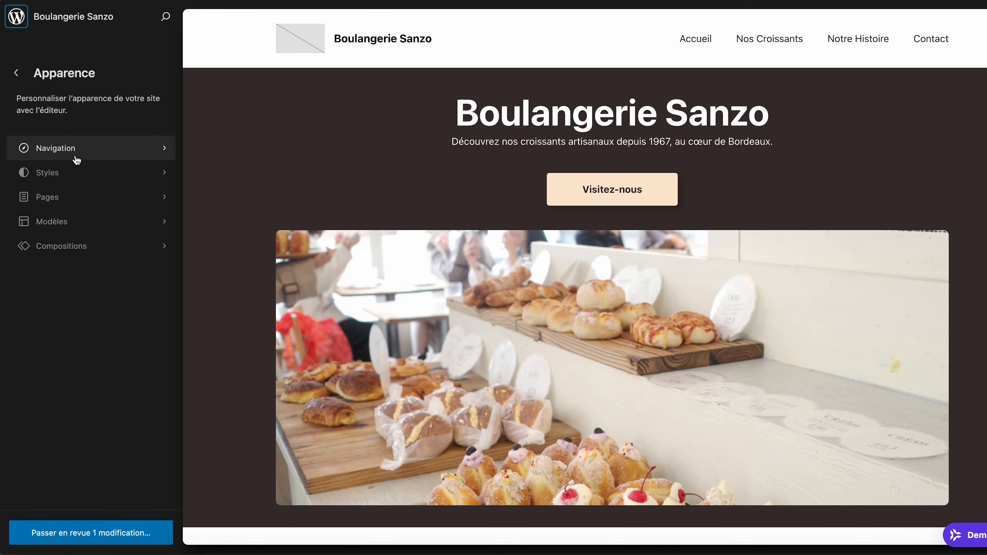
View the site's list of all pages, and open the Modèles section of the appearance editor.
{"action": "left_click", "coordinate": [73, 201]}
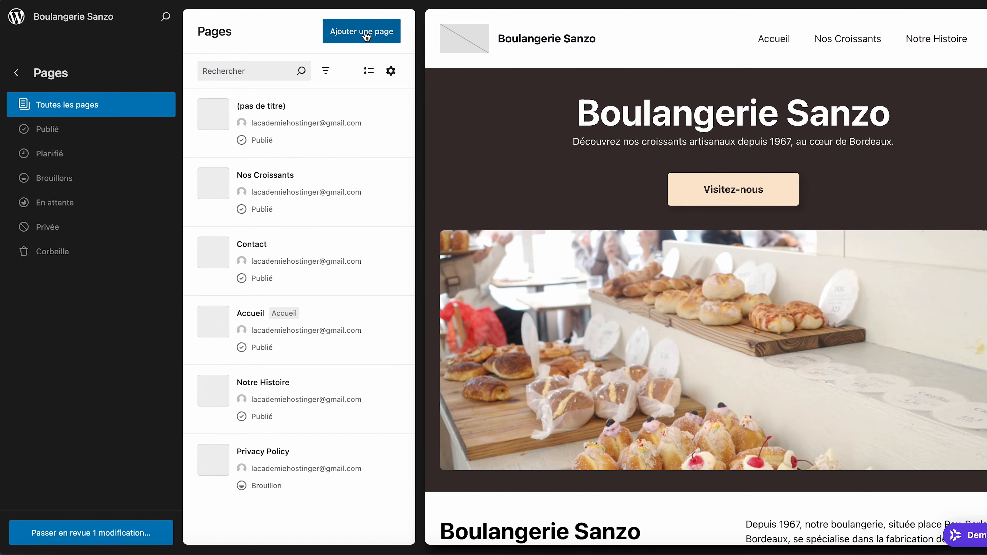
{"action": "left_click", "coordinate": [15, 74]}
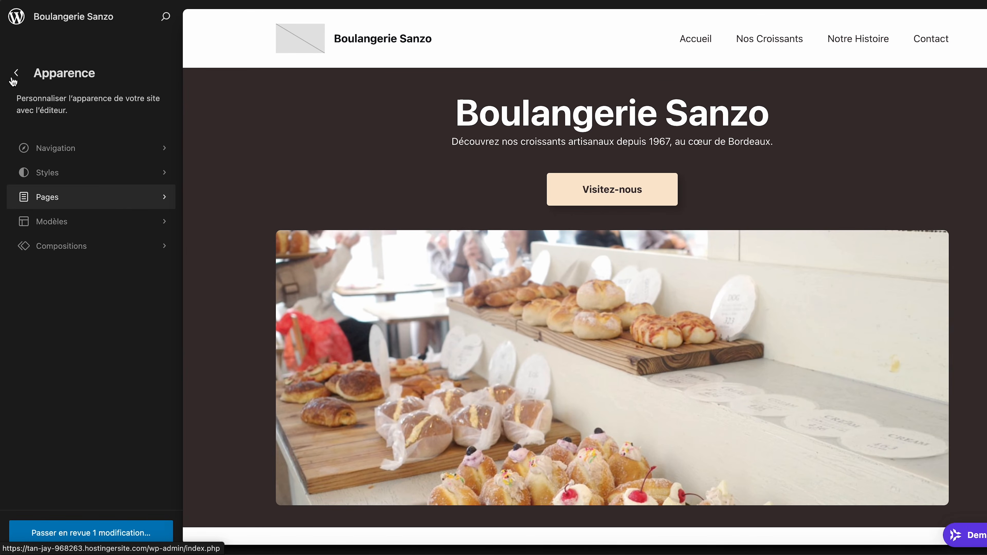
{"action": "left_click", "coordinate": [96, 230]}
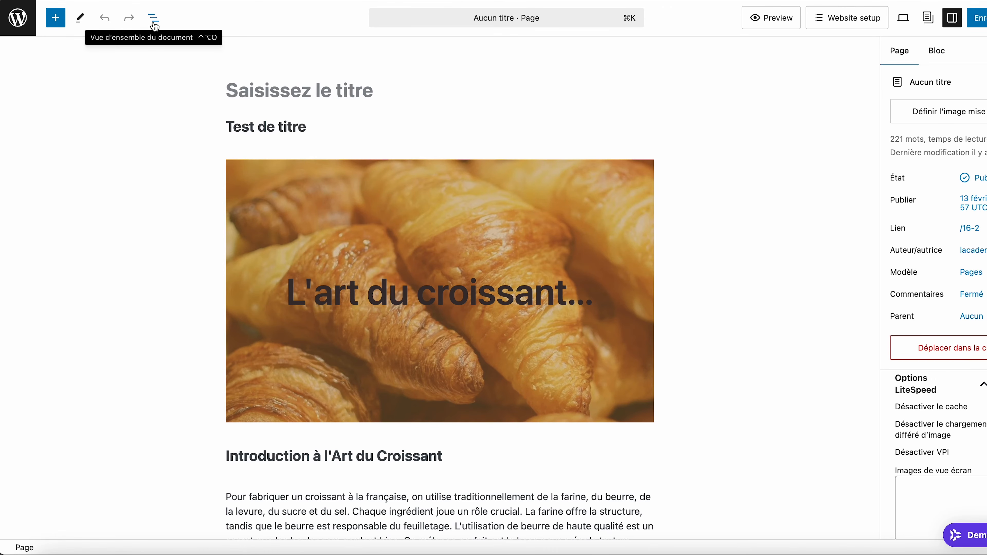
Show the untitled croissant page's document overview, jump to the "Les Ingrédients Essentiels" heading and view the document's Structure.
{"action": "left_click", "coordinate": [154, 17]}
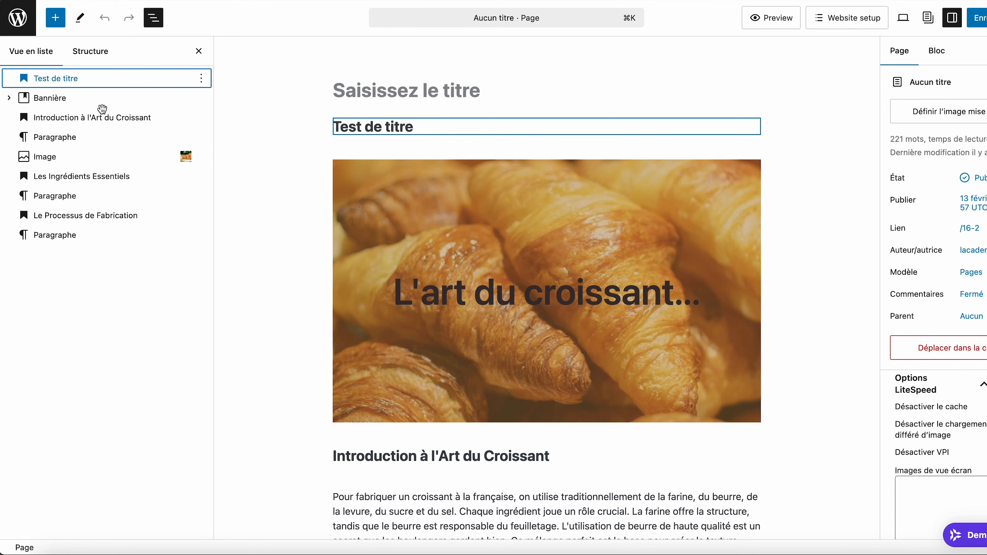
{"action": "left_click", "coordinate": [79, 176]}
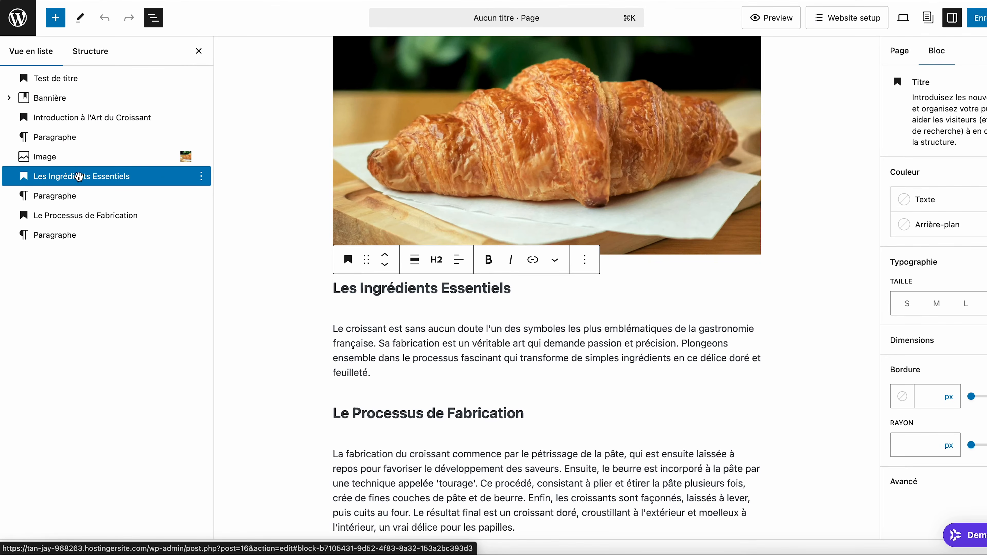
{"action": "left_click", "coordinate": [99, 59]}
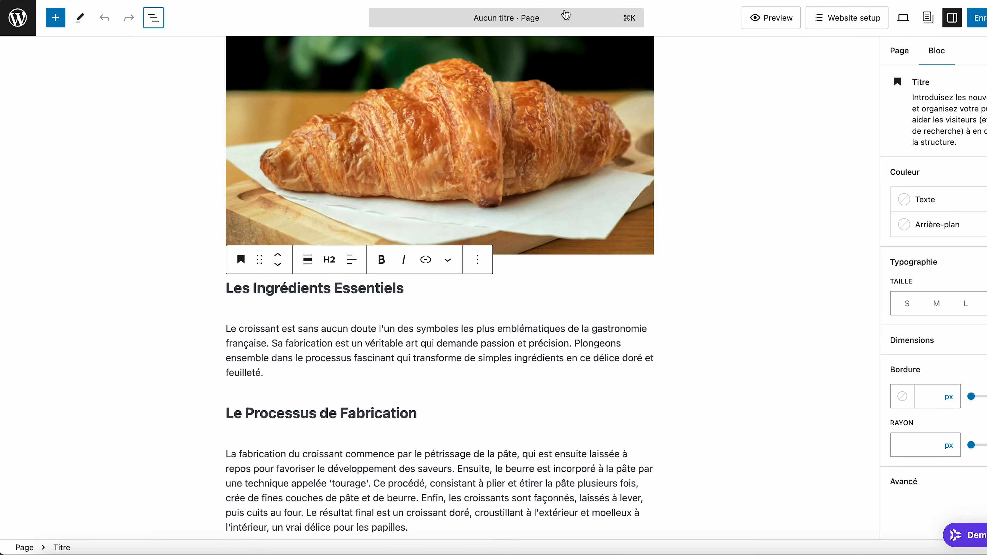
Search the editor's command palette for "Nos Cr" and for "Ajouter une".
{"action": "left_click", "coordinate": [525, 18]}
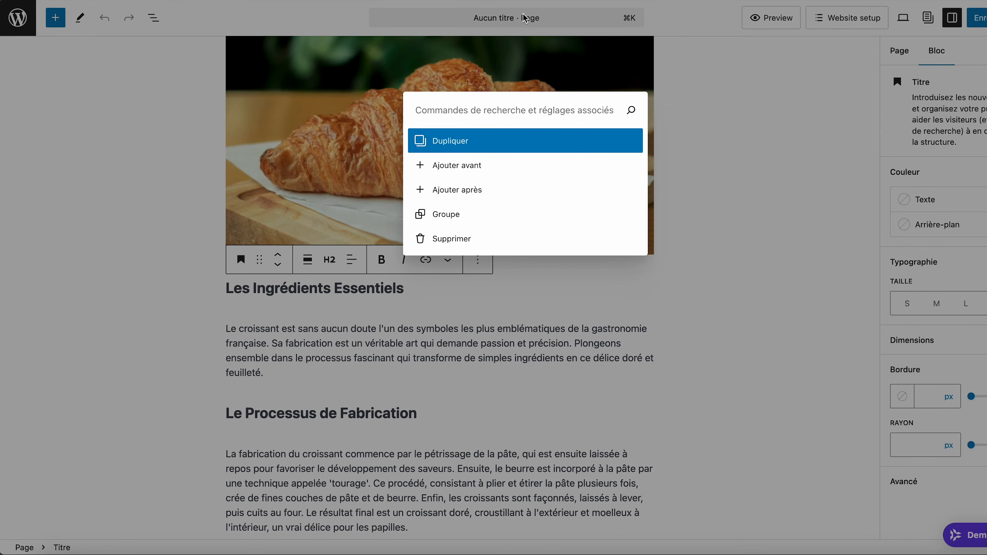
{"action": "type", "text": "Nos Cr"}
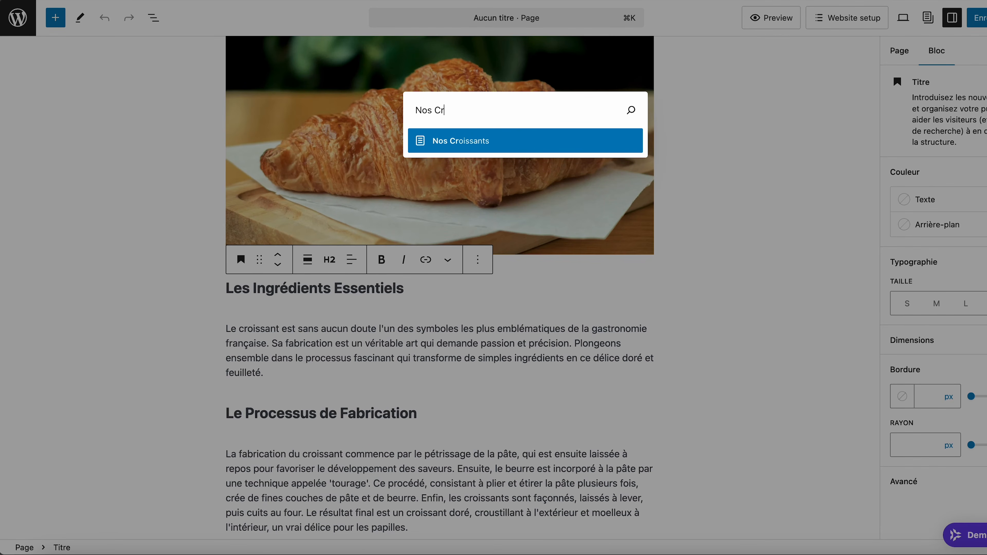
{"action": "left_click_drag", "start_coordinate": [459, 110], "coordinate": [415, 110]}
{"action": "type", "text": "A"}
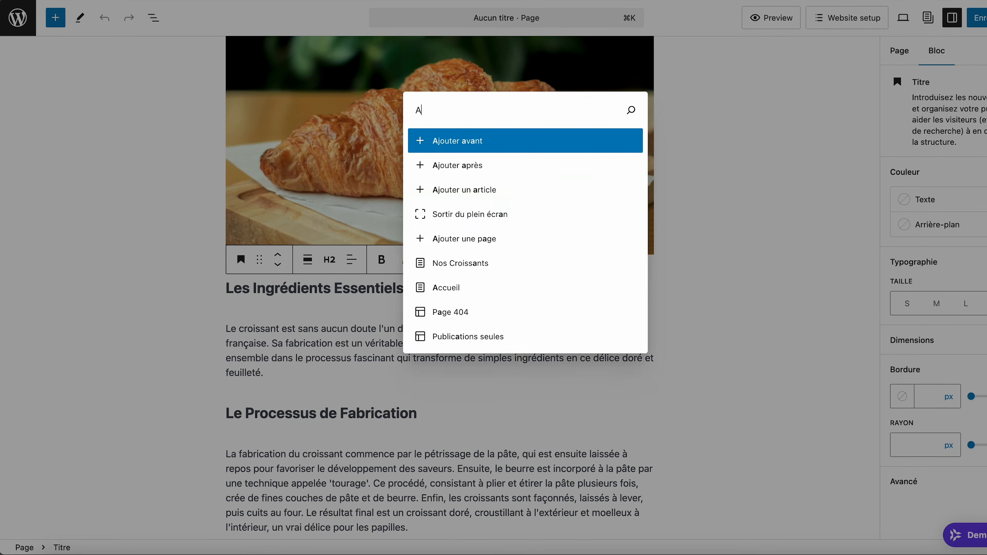
{"action": "type", "text": "jouter une"}
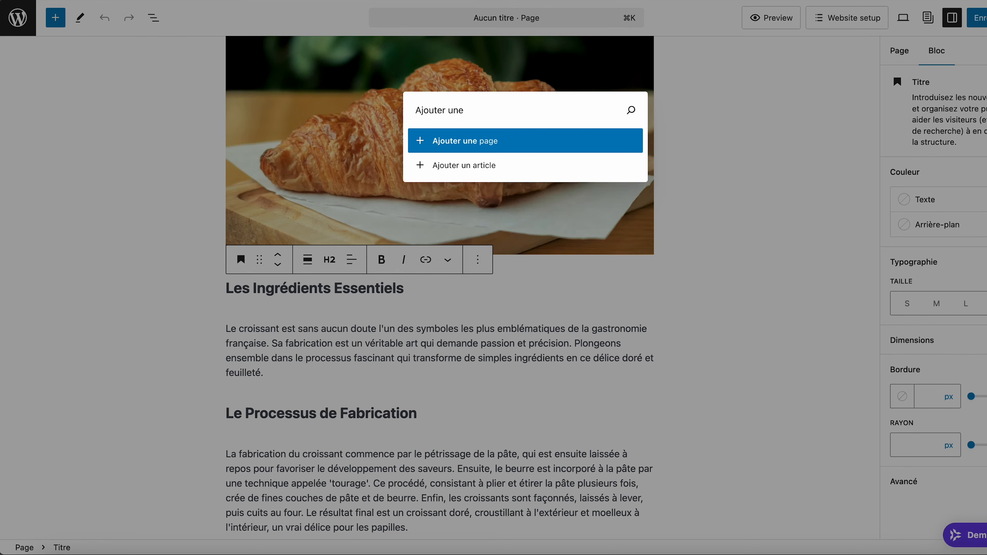
Find the "Mode sans" command in the palette and activate the distraction-free mode.
{"action": "left_click_drag", "start_coordinate": [463, 121], "coordinate": [405, 113]}
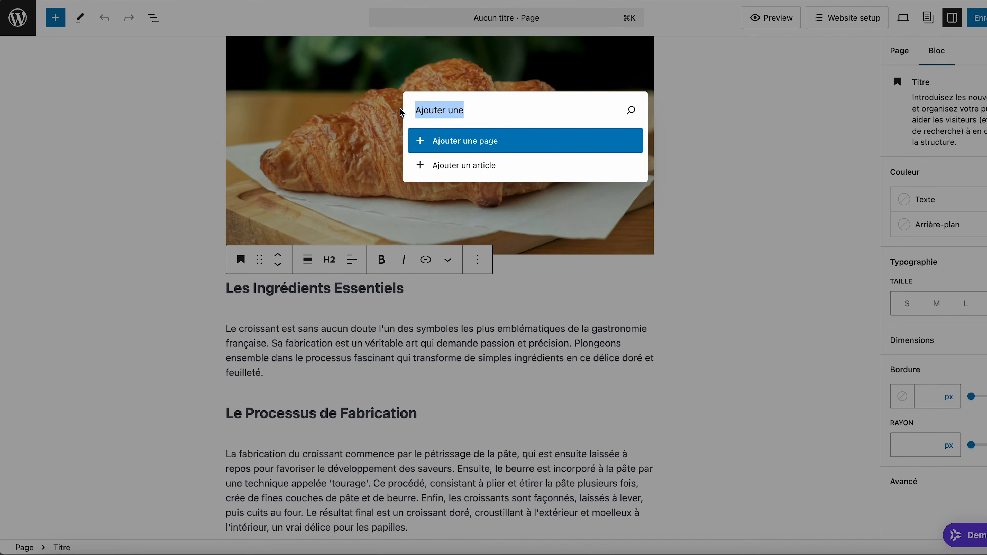
{"action": "type", "text": "Mode sans"}
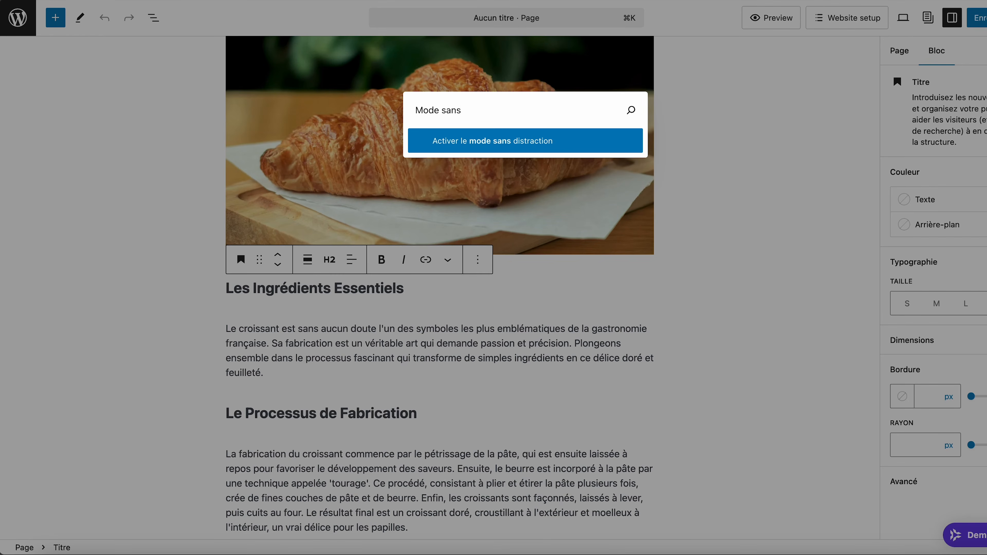
{"action": "left_click", "coordinate": [450, 144]}
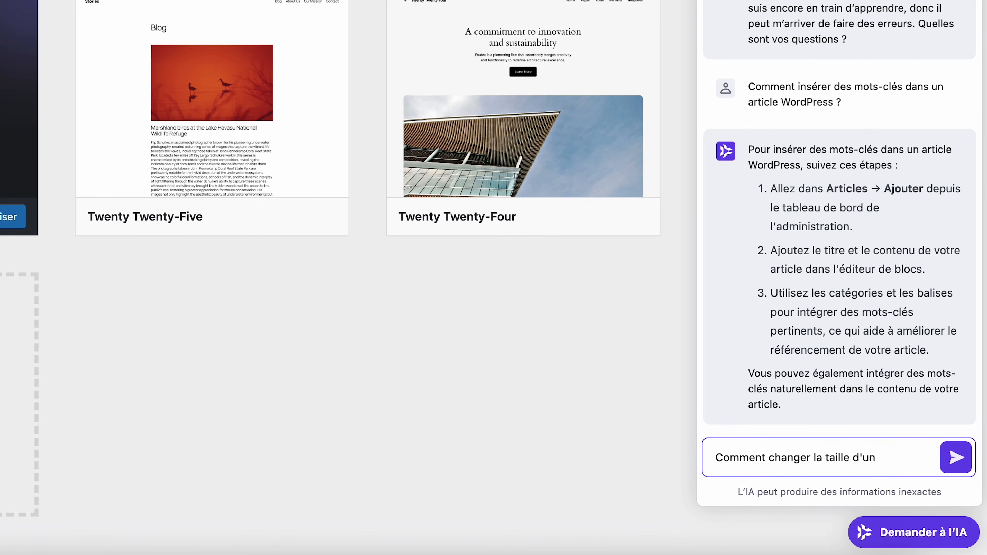
Ask the AI assistant "Comment changer la taille d'une image ?".
{"action": "key", "text": "Return"}
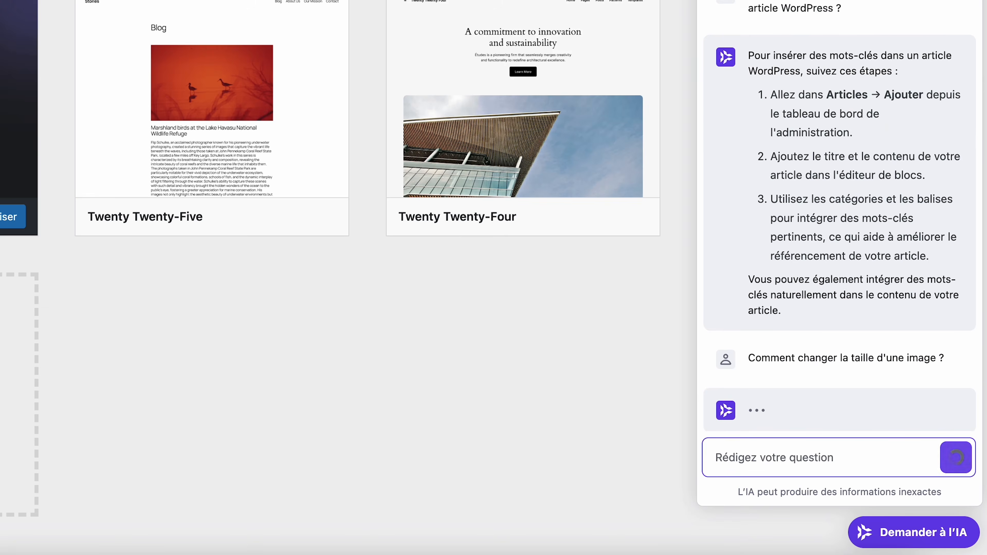